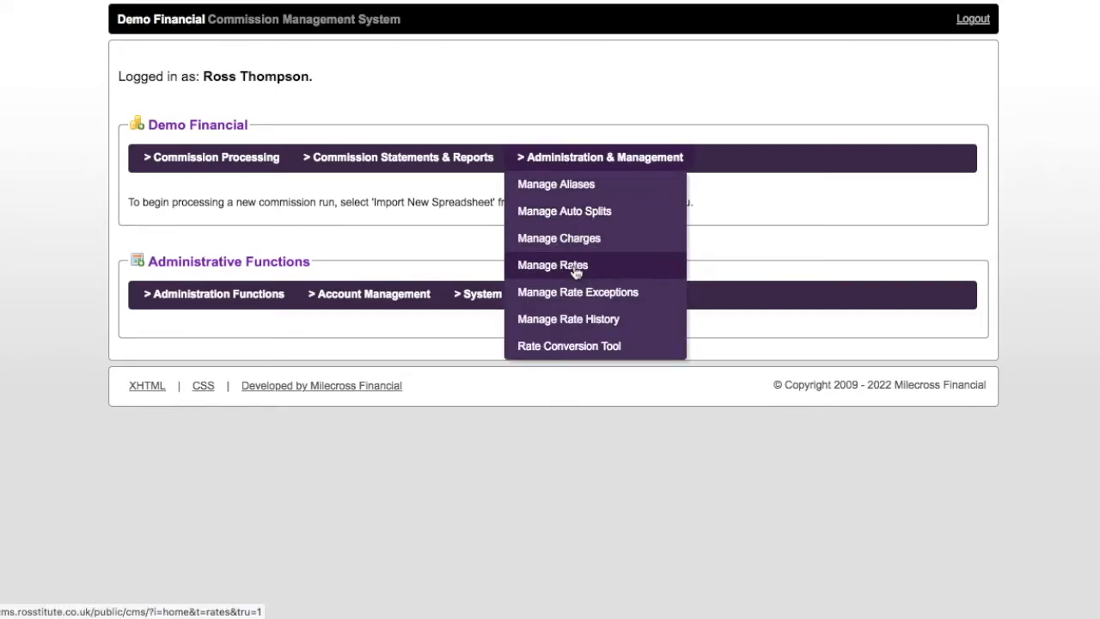
Step: Review the business rates, then open the form for adding a new catch-all split under automatic splits
{"action": "left_click", "coordinate": [574, 269]}
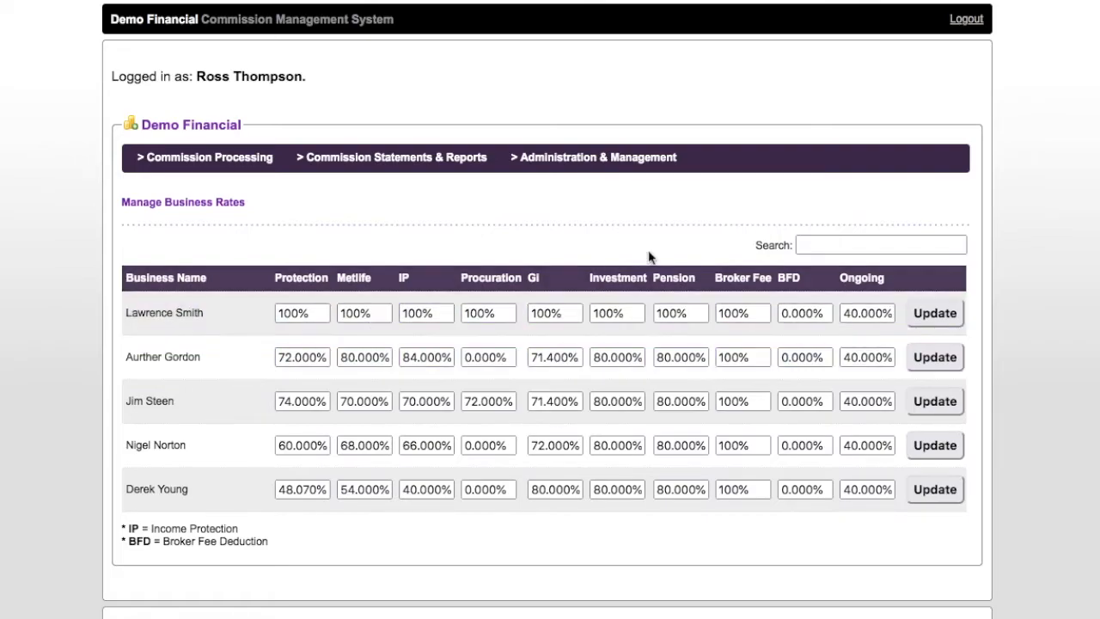
{"action": "mouse_move", "coordinate": [625, 172]}
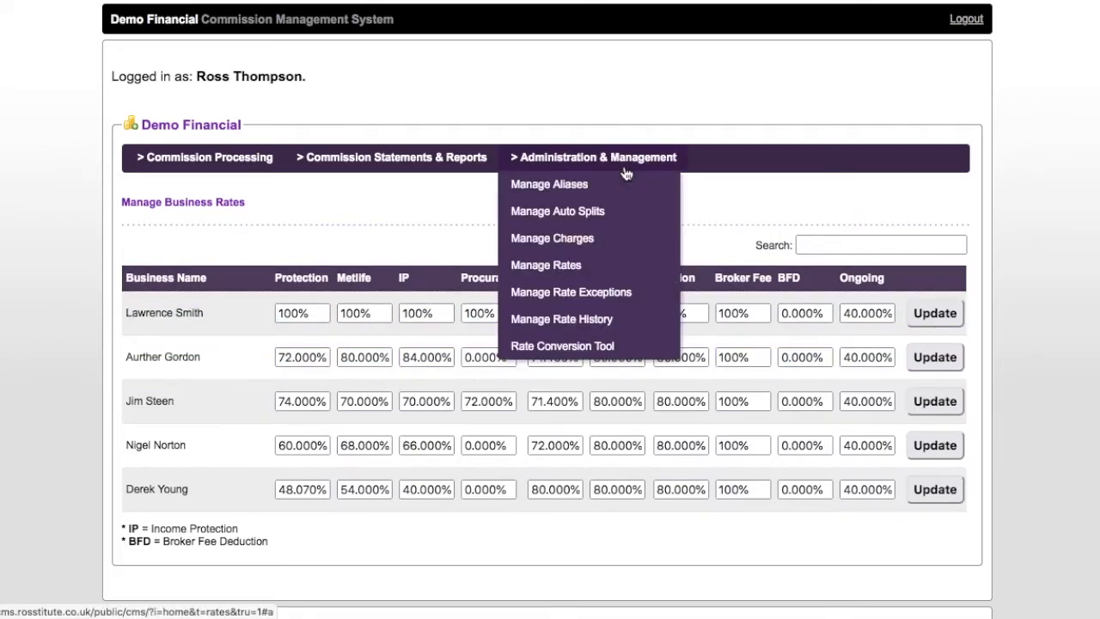
{"action": "left_click", "coordinate": [591, 222]}
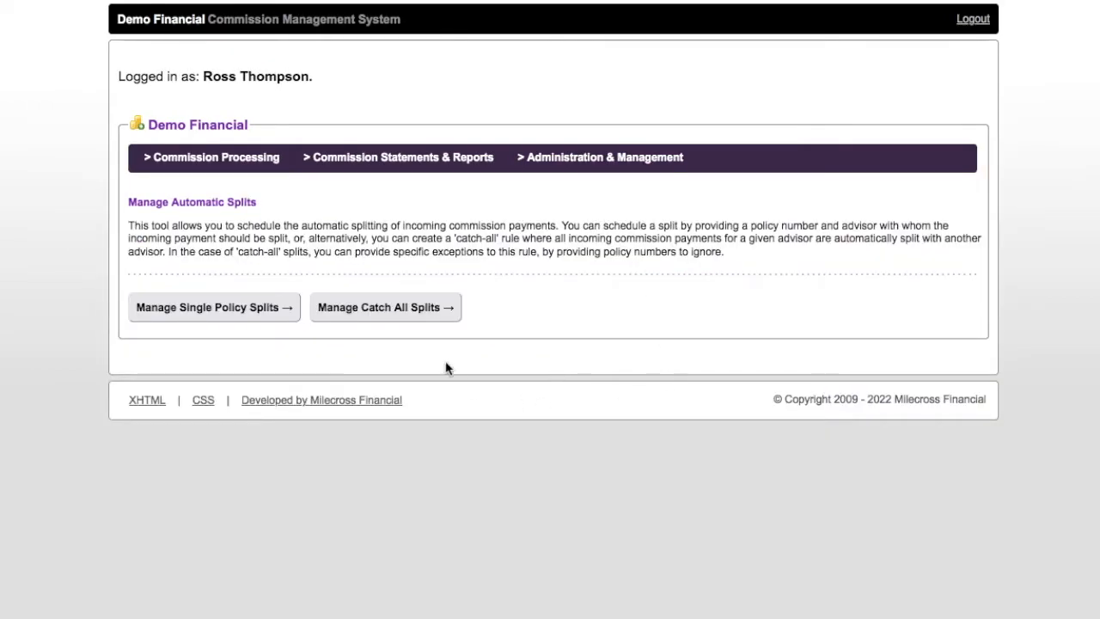
{"action": "left_click", "coordinate": [374, 317]}
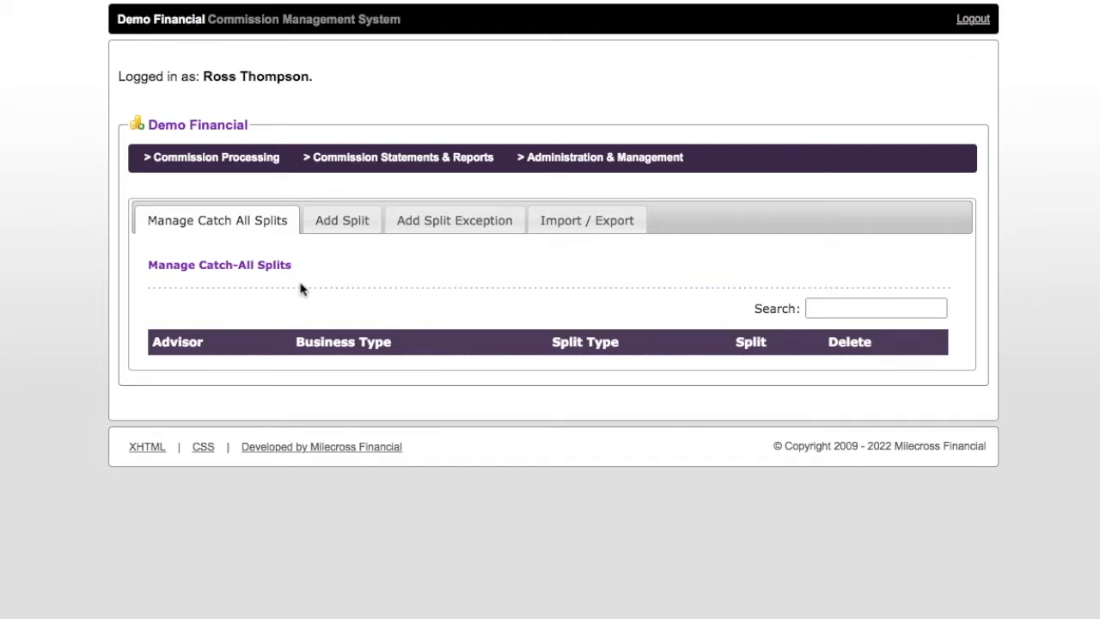
{"action": "left_click", "coordinate": [344, 226]}
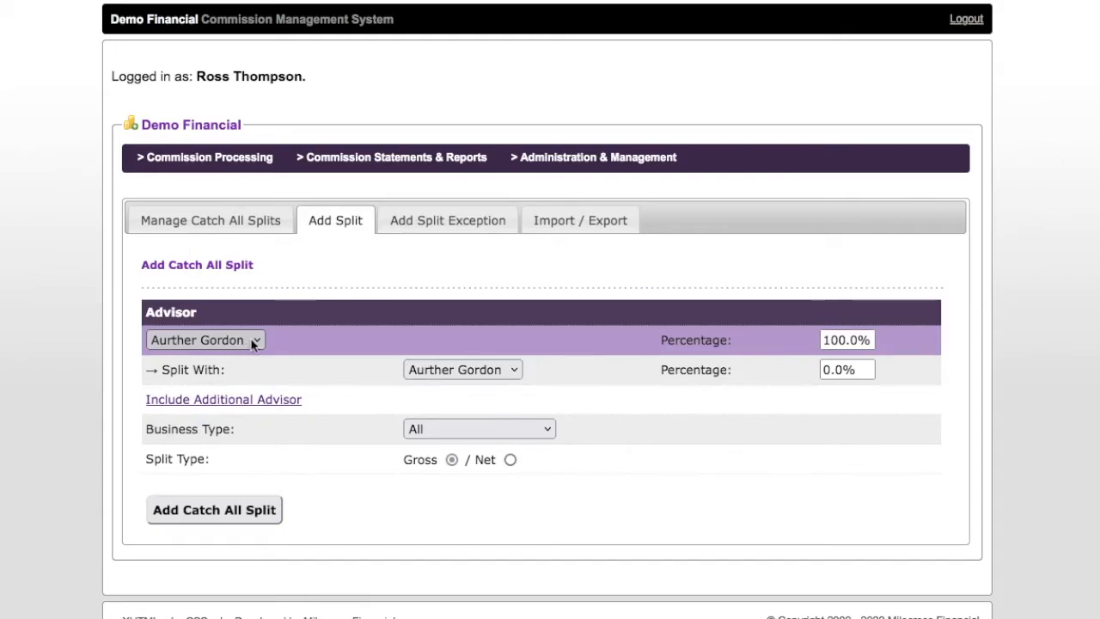
Step: Set the split's business type to Income Protection and choose the second-listed and last-listed advisors as the two split partners
{"action": "left_click", "coordinate": [542, 437]}
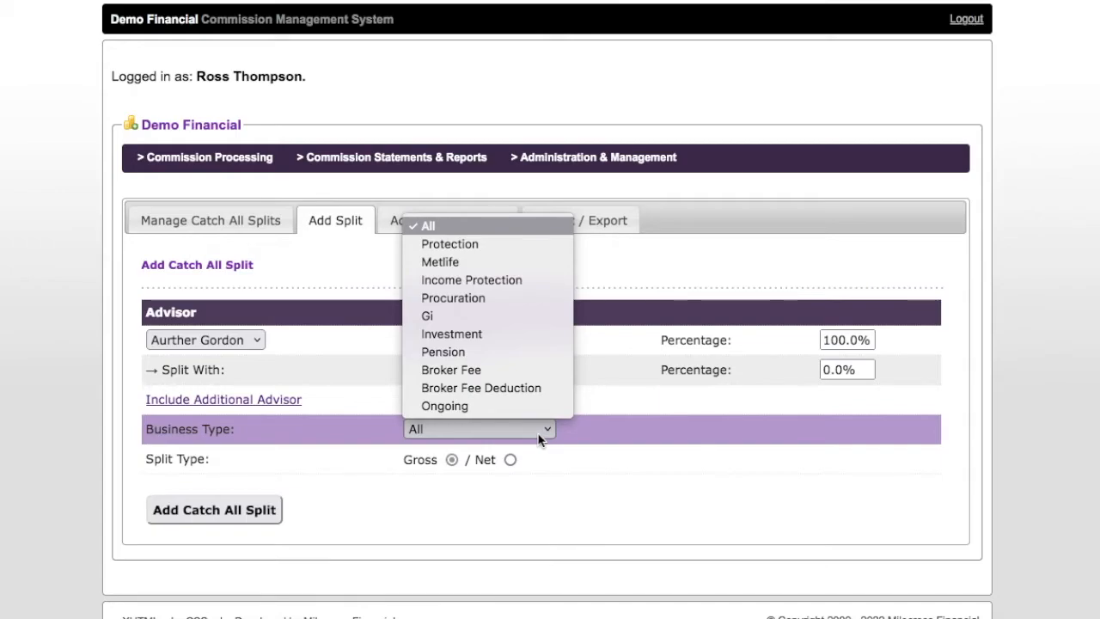
{"action": "left_click", "coordinate": [528, 282]}
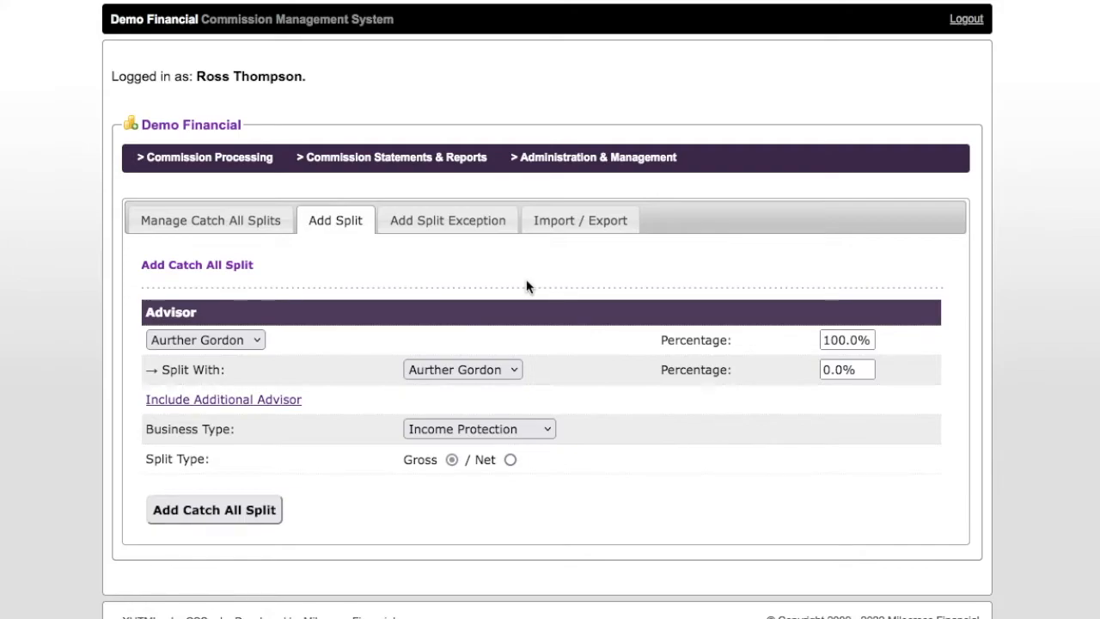
{"action": "left_click", "coordinate": [491, 369]}
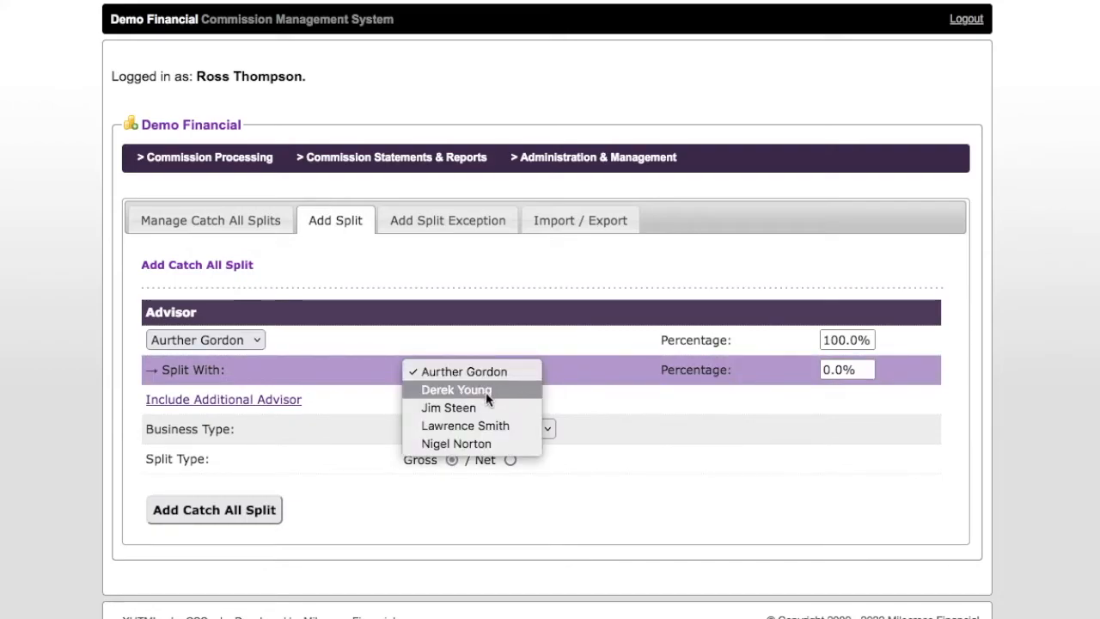
{"action": "left_click", "coordinate": [487, 391]}
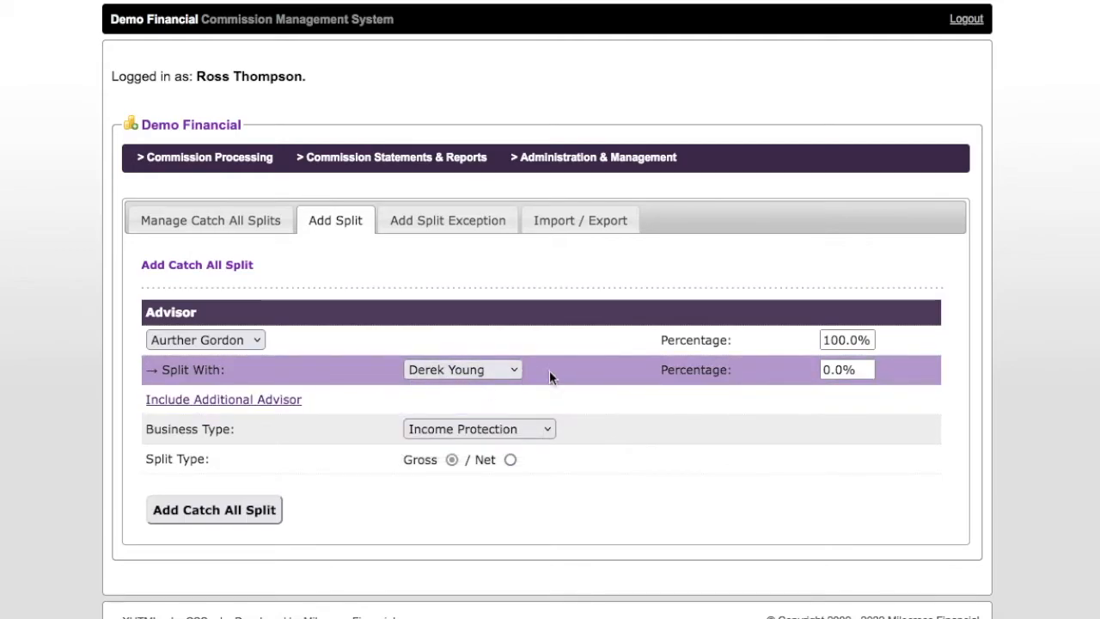
{"action": "left_click", "coordinate": [157, 410]}
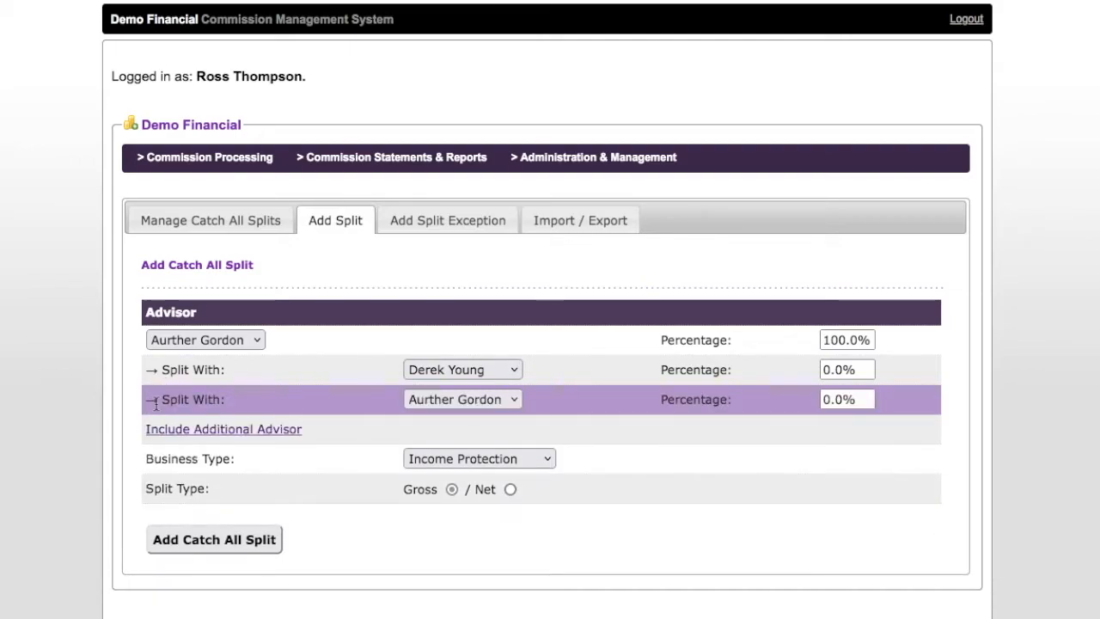
{"action": "left_click", "coordinate": [507, 400]}
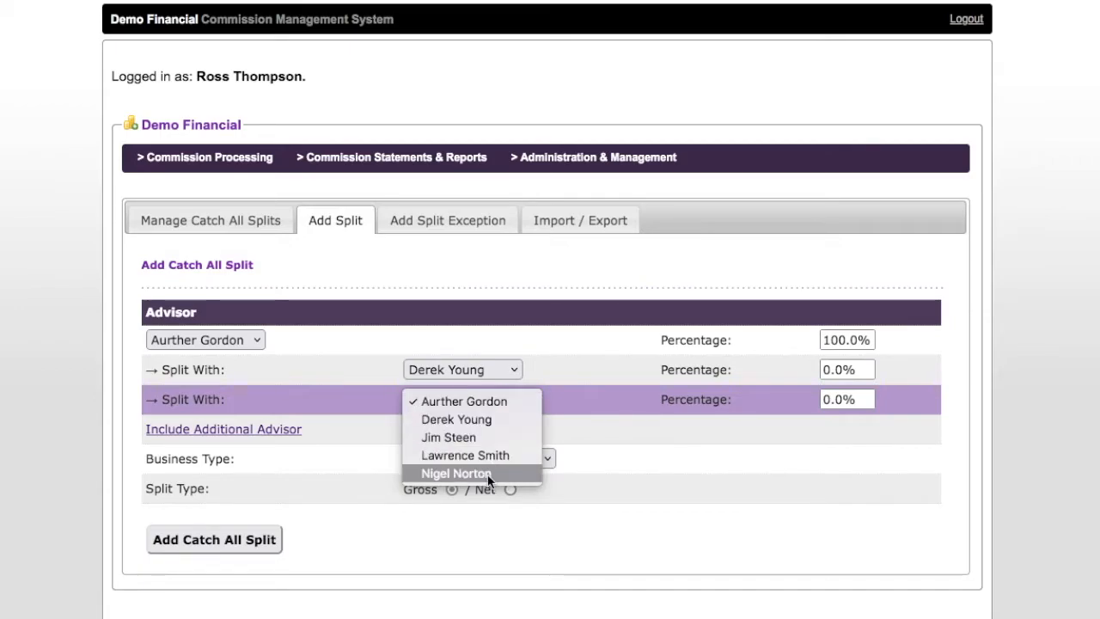
{"action": "left_click", "coordinate": [455, 473]}
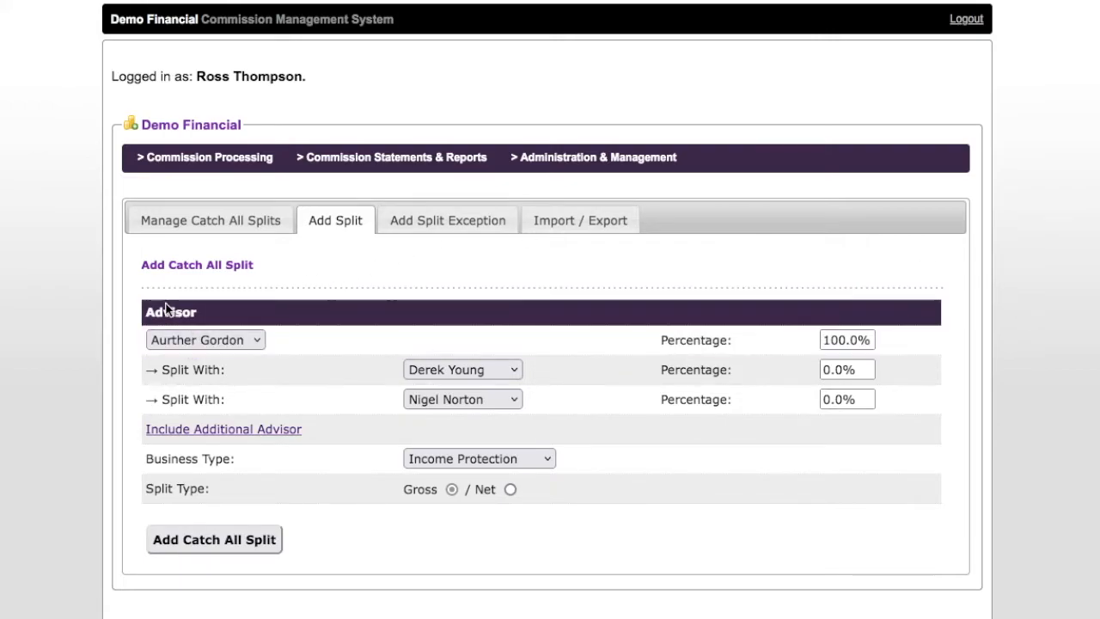
Step: Set the split percentages to 72% for the main advisor, 6% for the first partner and 2% for the second
{"action": "left_click", "coordinate": [869, 341]}
{"action": "type", "text": "72."}
{"action": "left_click", "coordinate": [842, 369]}
{"action": "type", "text": "6"}
{"action": "left_click", "coordinate": [1011, 368]}
{"action": "left_click", "coordinate": [864, 399]}
{"action": "type", "text": "2"}
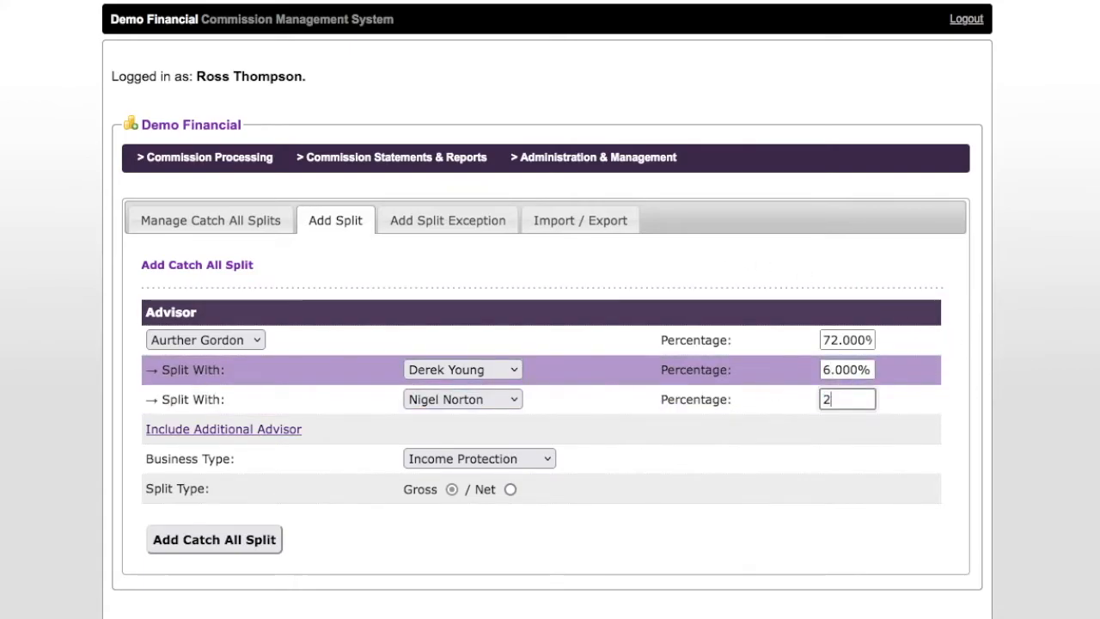
{"action": "left_click", "coordinate": [996, 414]}
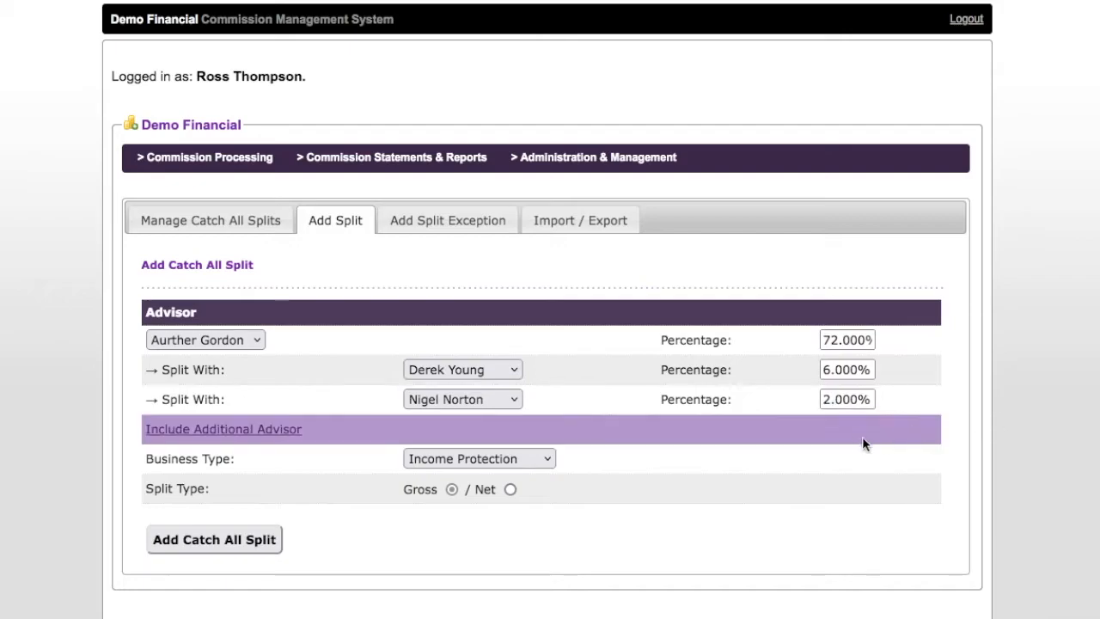
Step: Keep the split type as Gross and add the catch-all split
{"action": "left_click", "coordinate": [452, 489]}
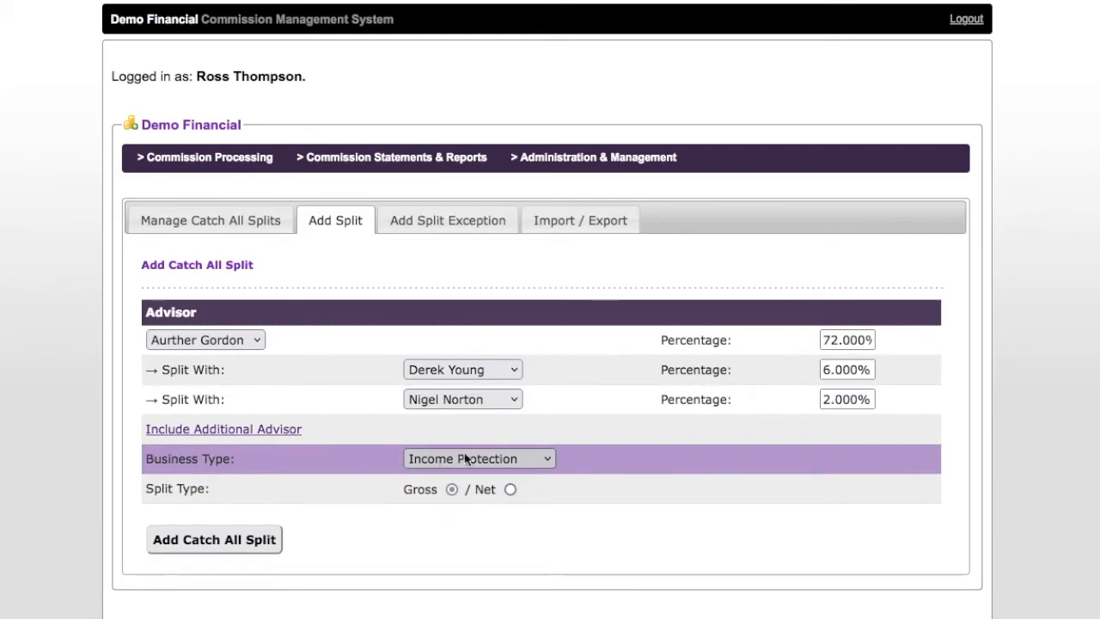
{"action": "left_click", "coordinate": [847, 341]}
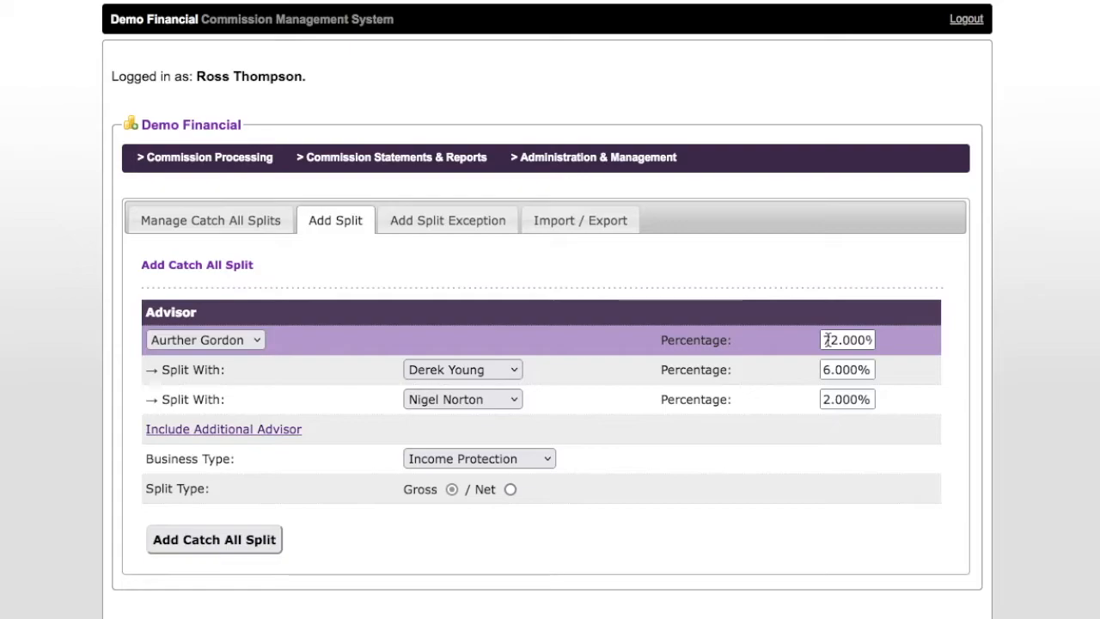
{"action": "left_click", "coordinate": [648, 409]}
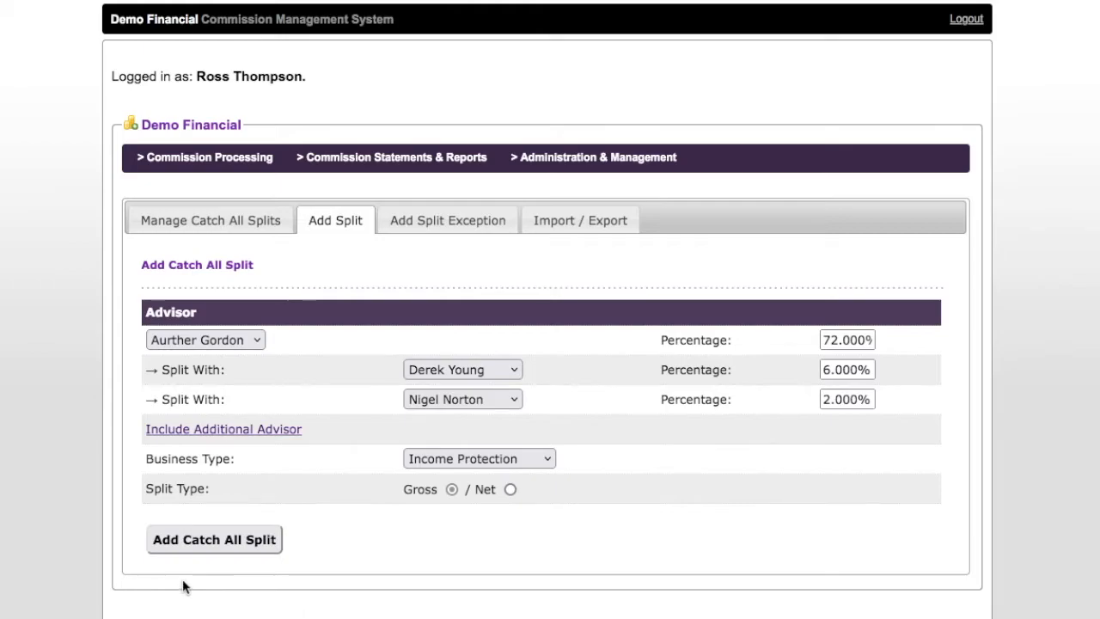
{"action": "left_click", "coordinate": [191, 547]}
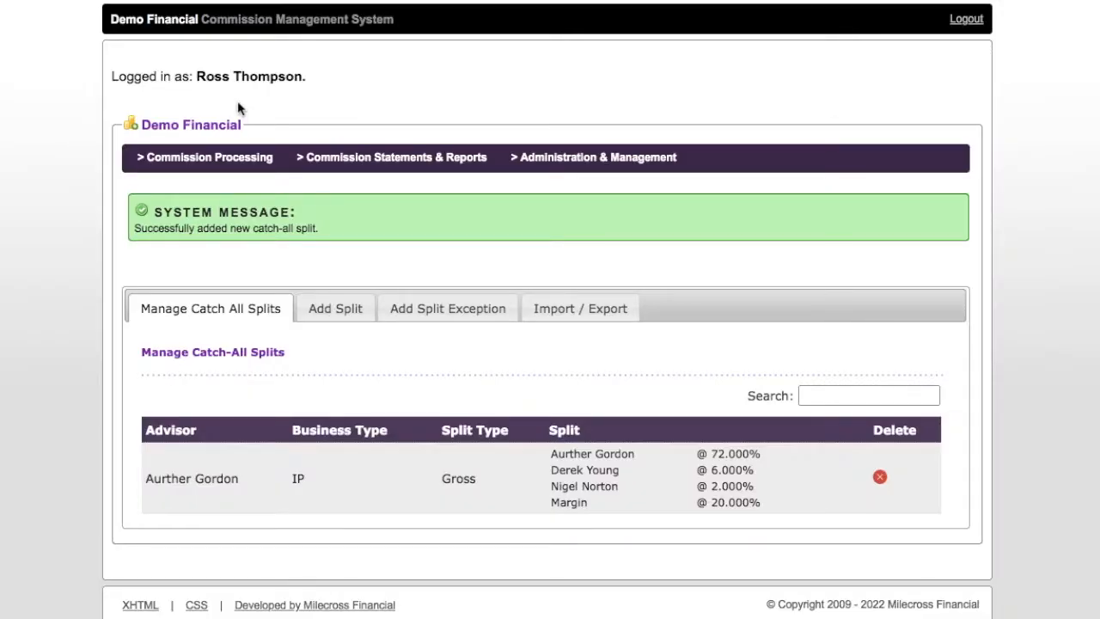
Step: Process the Openwork spreadsheet with a processing date of 25 August 2022 and dry run mode turned off
{"action": "mouse_move", "coordinate": [216, 155]}
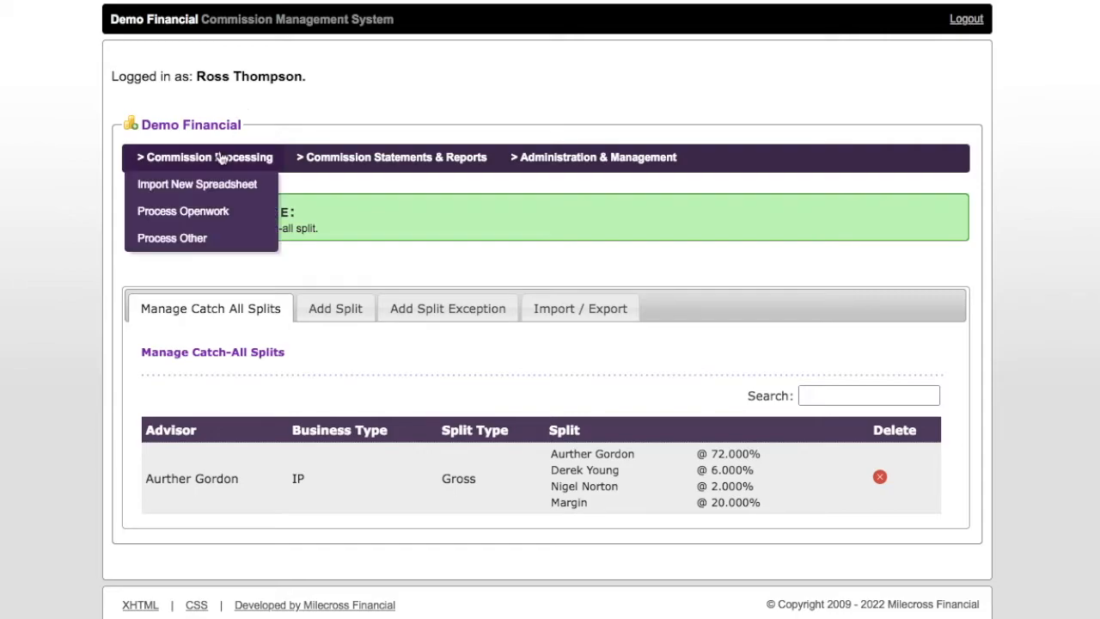
{"action": "left_click", "coordinate": [224, 213]}
{"action": "left_click", "coordinate": [228, 326]}
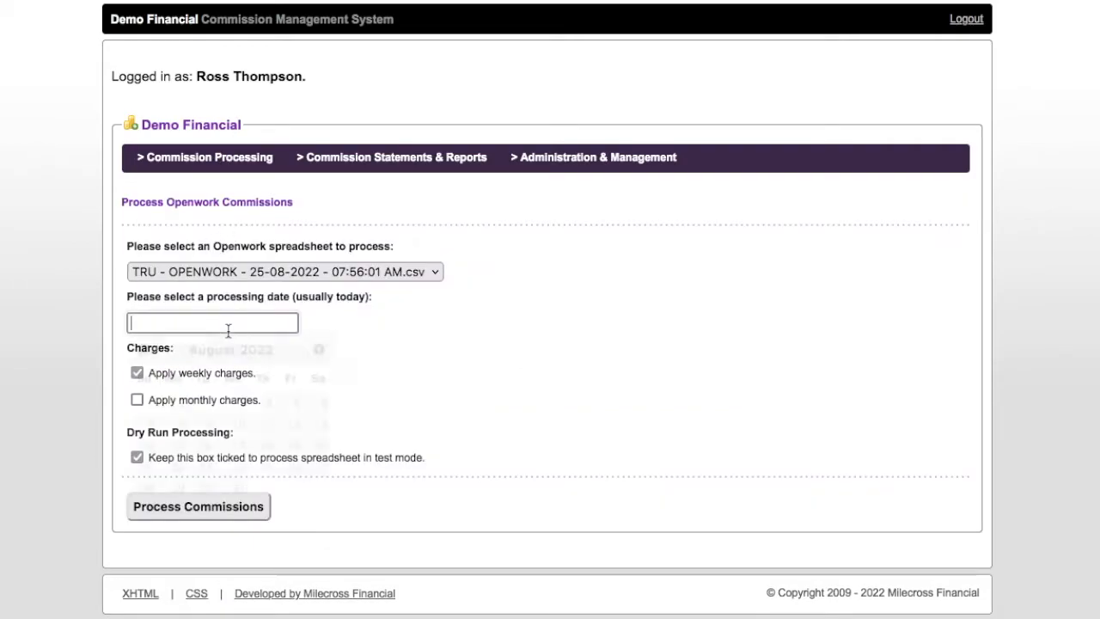
{"action": "left_click", "coordinate": [270, 465]}
{"action": "left_click", "coordinate": [138, 460]}
{"action": "left_click", "coordinate": [182, 507]}
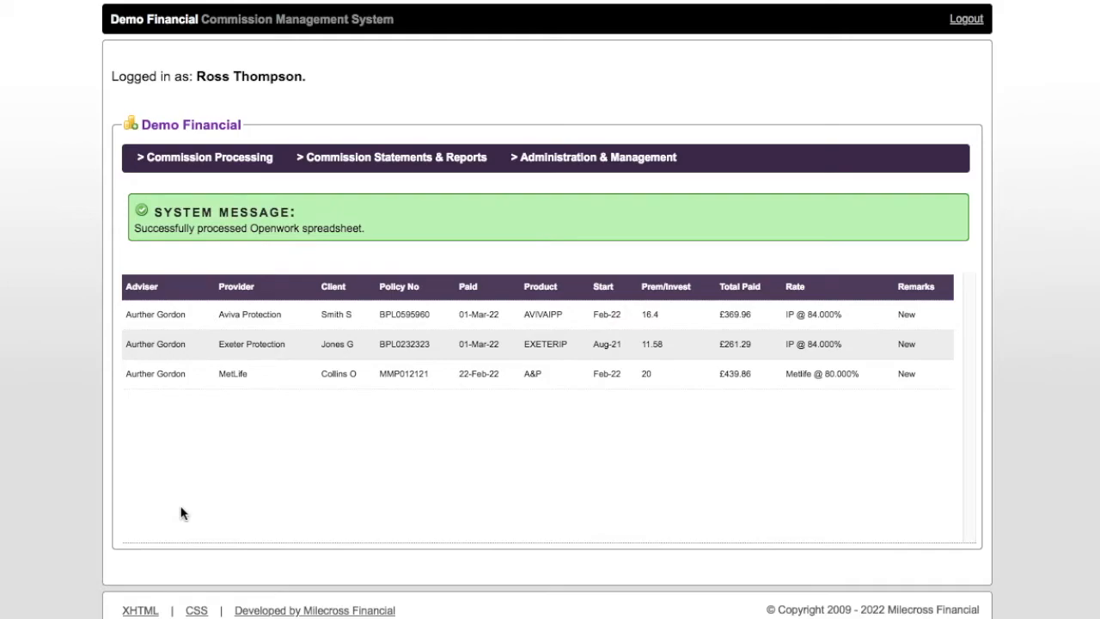
Step: View the business summary for the 25 August 2022 commission run and open the main advisor's commission statement
{"action": "mouse_move", "coordinate": [397, 159]}
{"action": "left_click", "coordinate": [389, 187]}
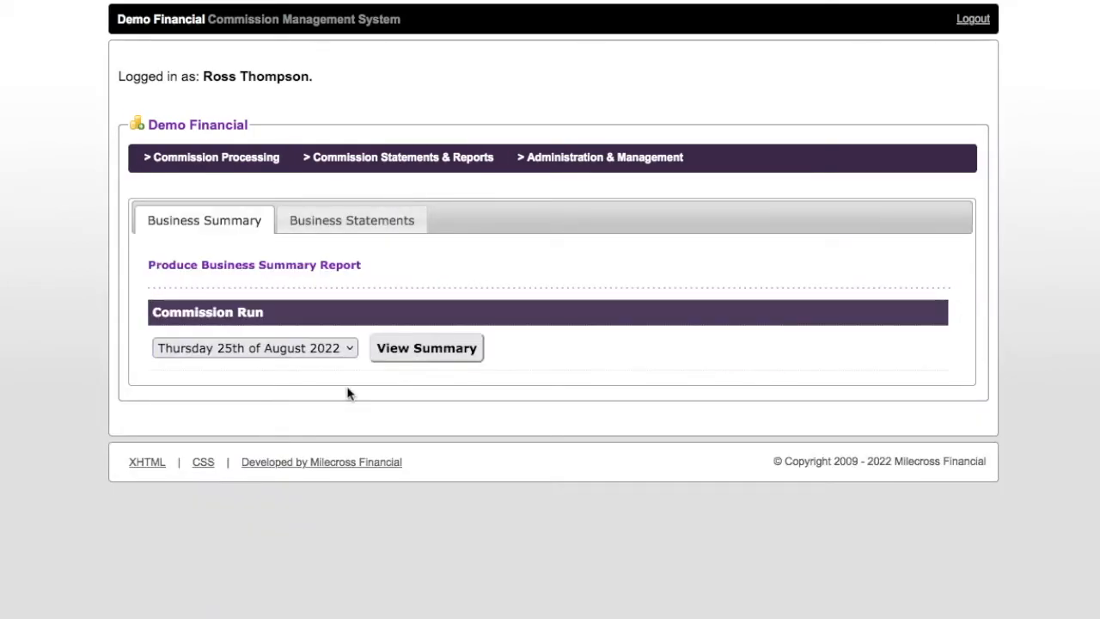
{"action": "left_click", "coordinate": [438, 355]}
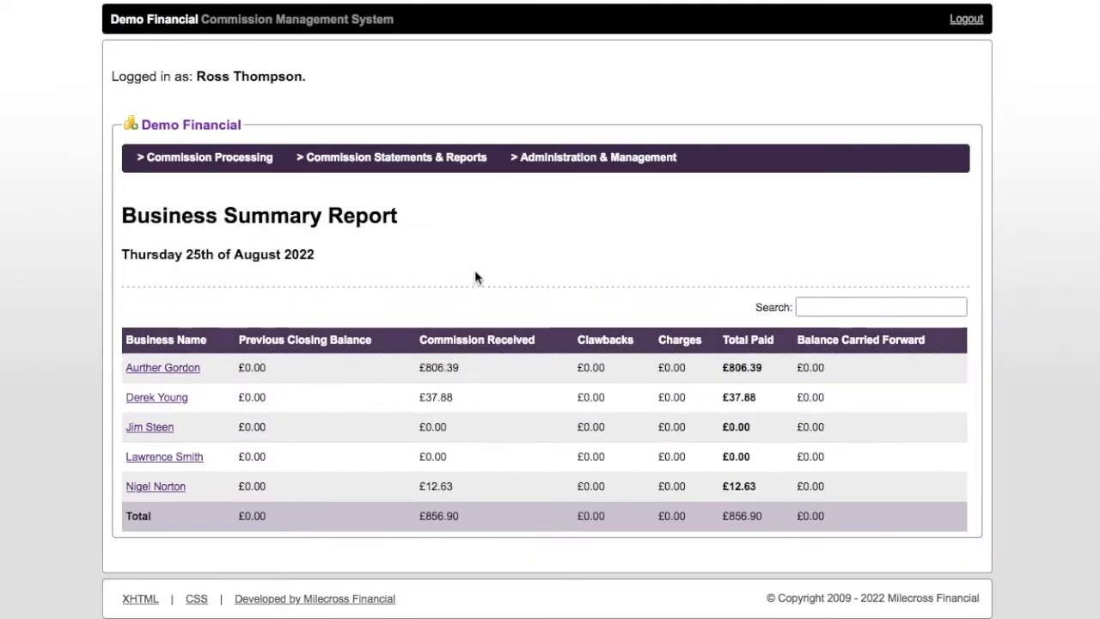
{"action": "left_click", "coordinate": [173, 373]}
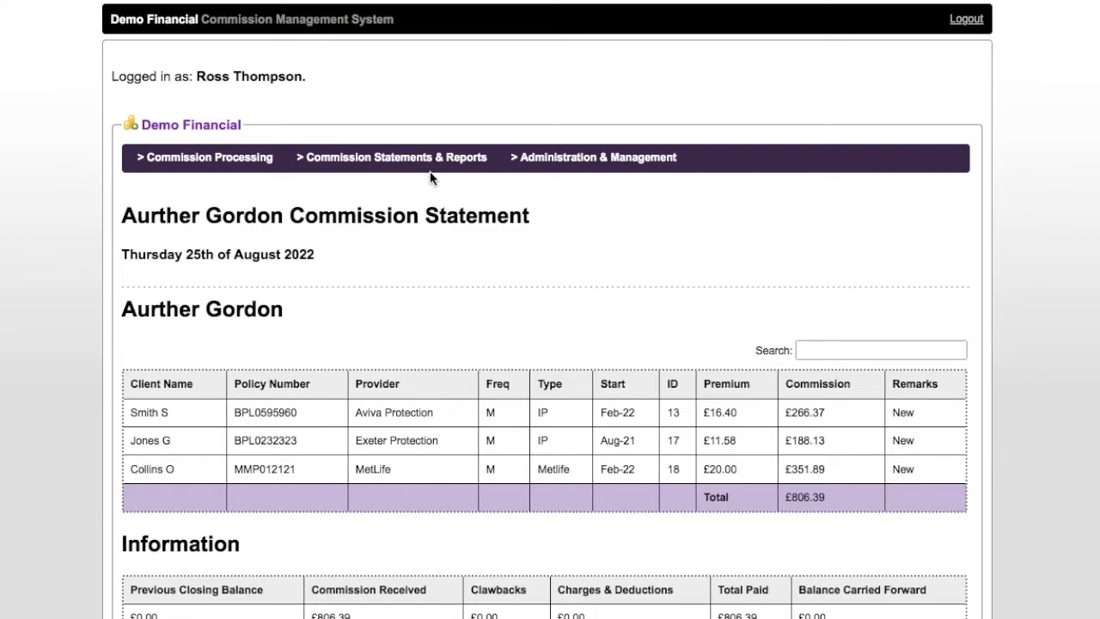
Step: Return to the 25 August 2022 business summary and open the first split partner's commission statement
{"action": "left_click", "coordinate": [408, 184]}
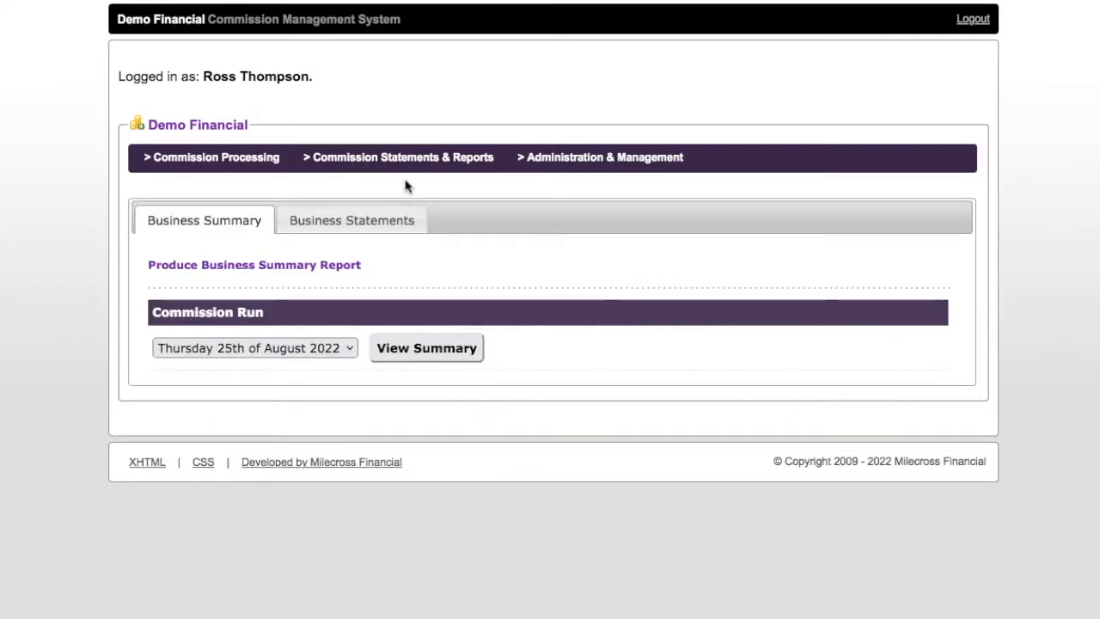
{"action": "left_click", "coordinate": [432, 349]}
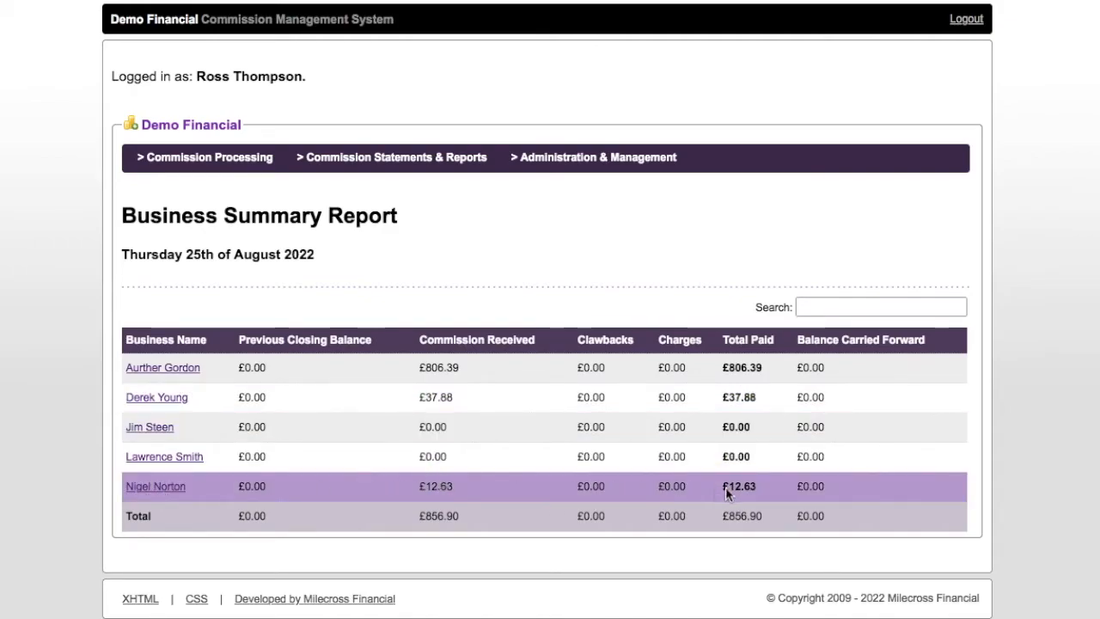
{"action": "left_click", "coordinate": [151, 401]}
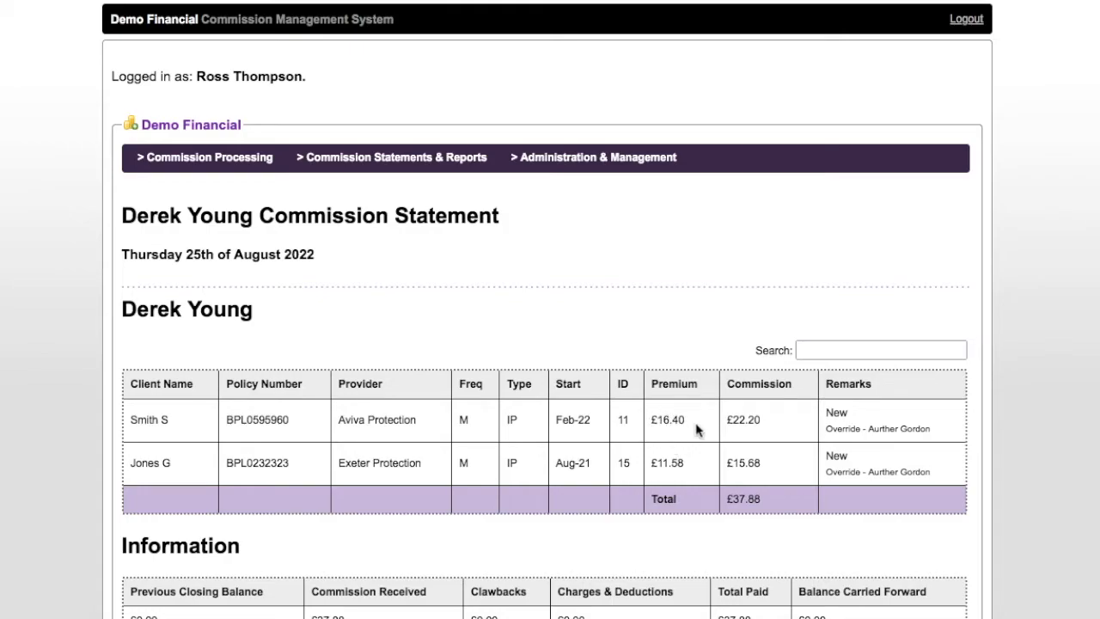
Step: Go back to the 25 August 2022 business summary and open the second split partner's commission statement
{"action": "mouse_move", "coordinate": [404, 174]}
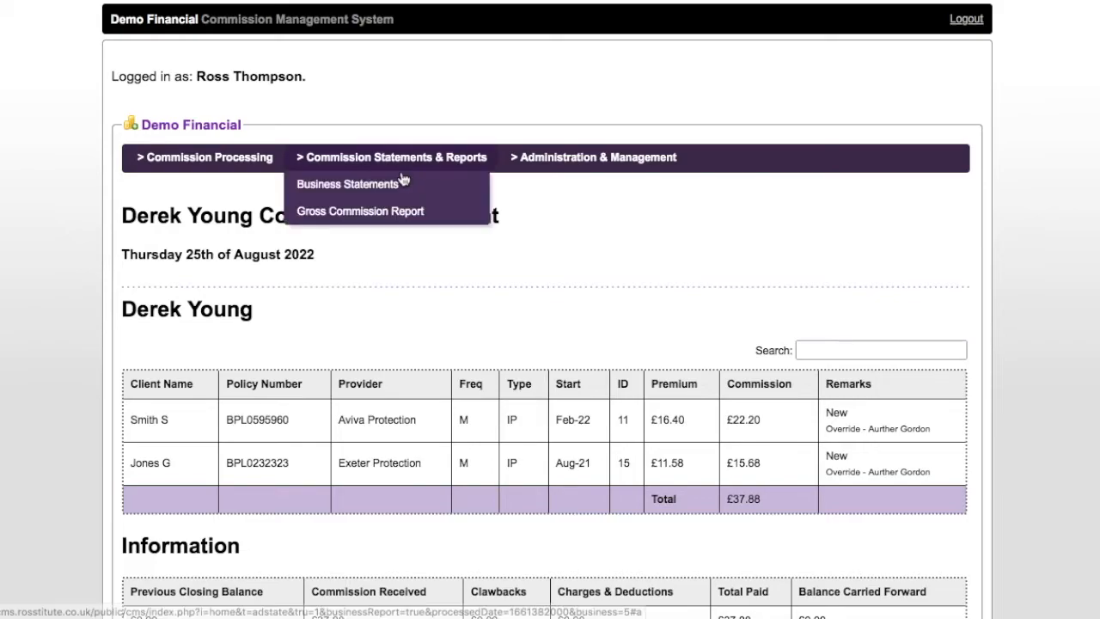
{"action": "left_click", "coordinate": [401, 196]}
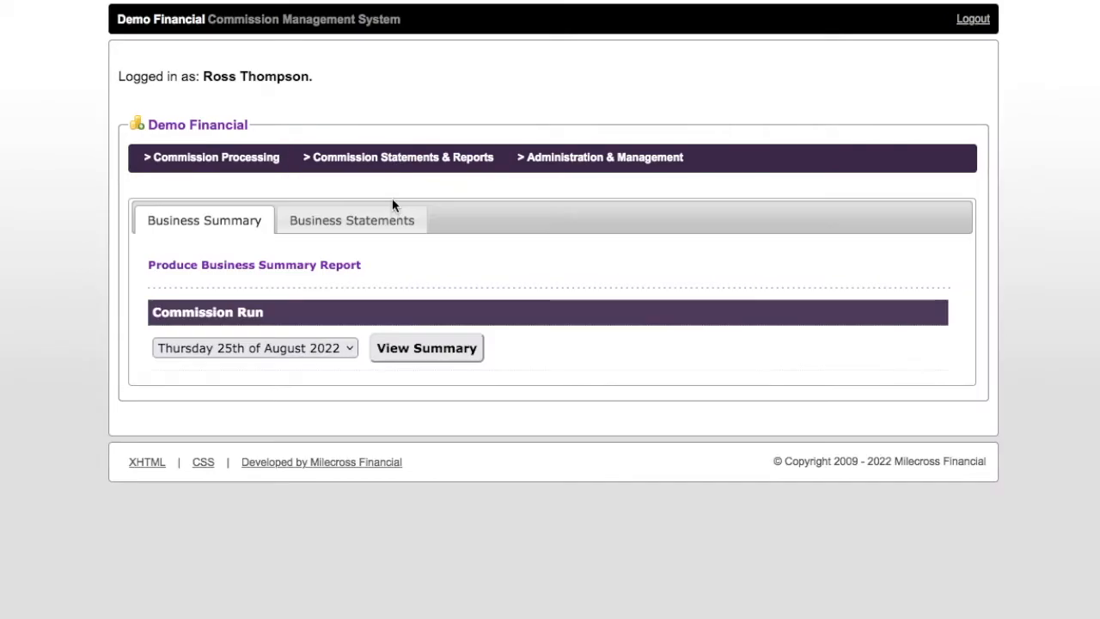
{"action": "left_click", "coordinate": [438, 354]}
{"action": "left_click", "coordinate": [174, 488]}
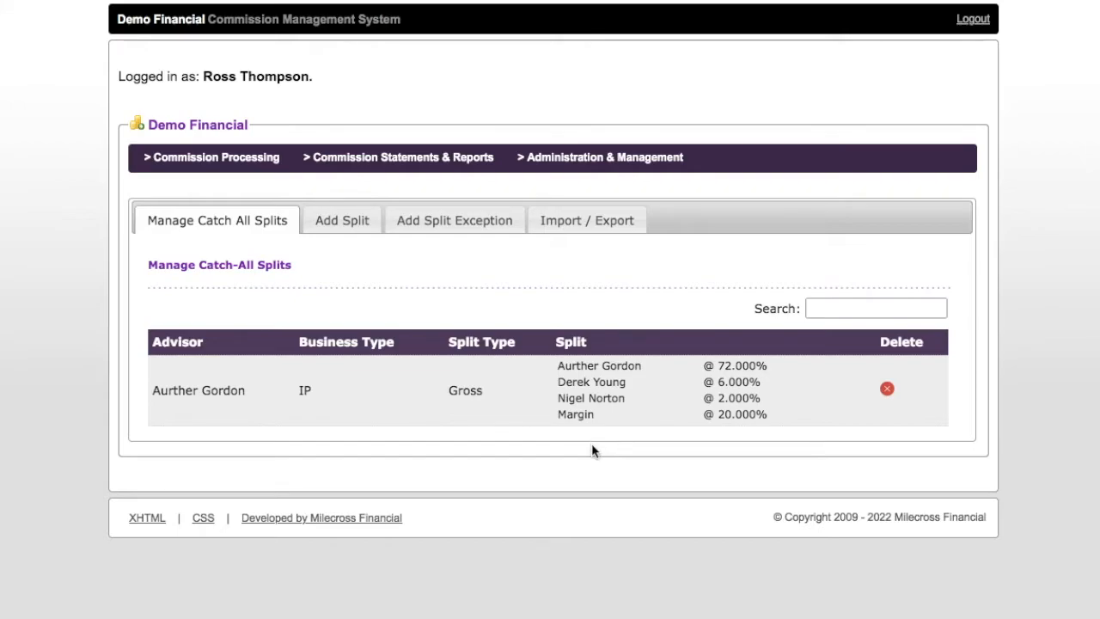
Step: Add an exception to the main advisor's IP catch-all split, entering the policy number to ignore
{"action": "left_click", "coordinate": [447, 225]}
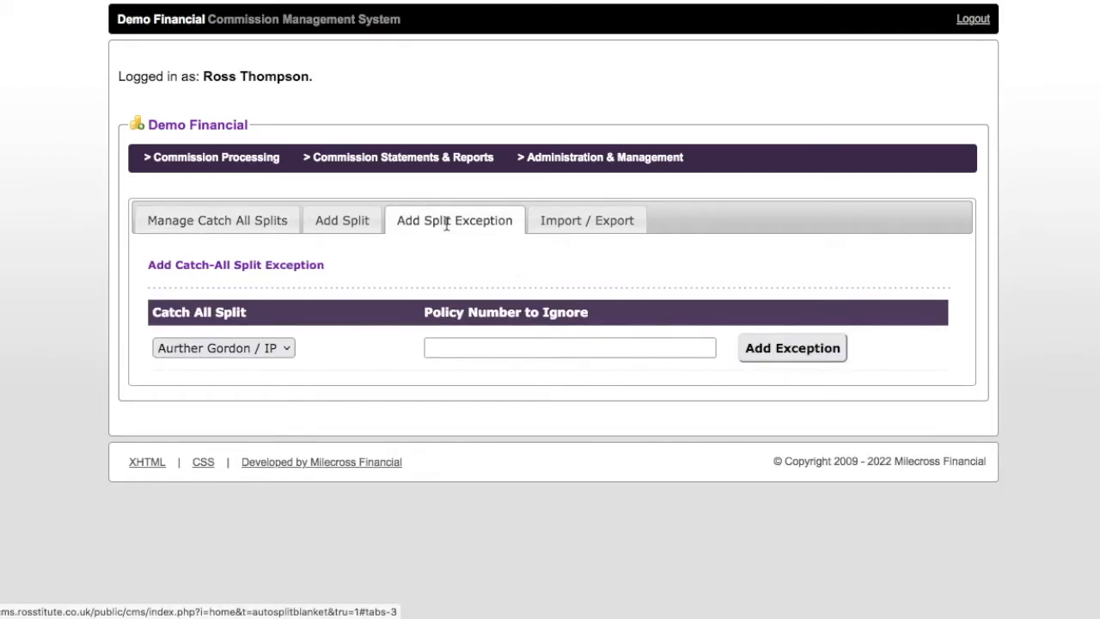
{"action": "left_click", "coordinate": [281, 349]}
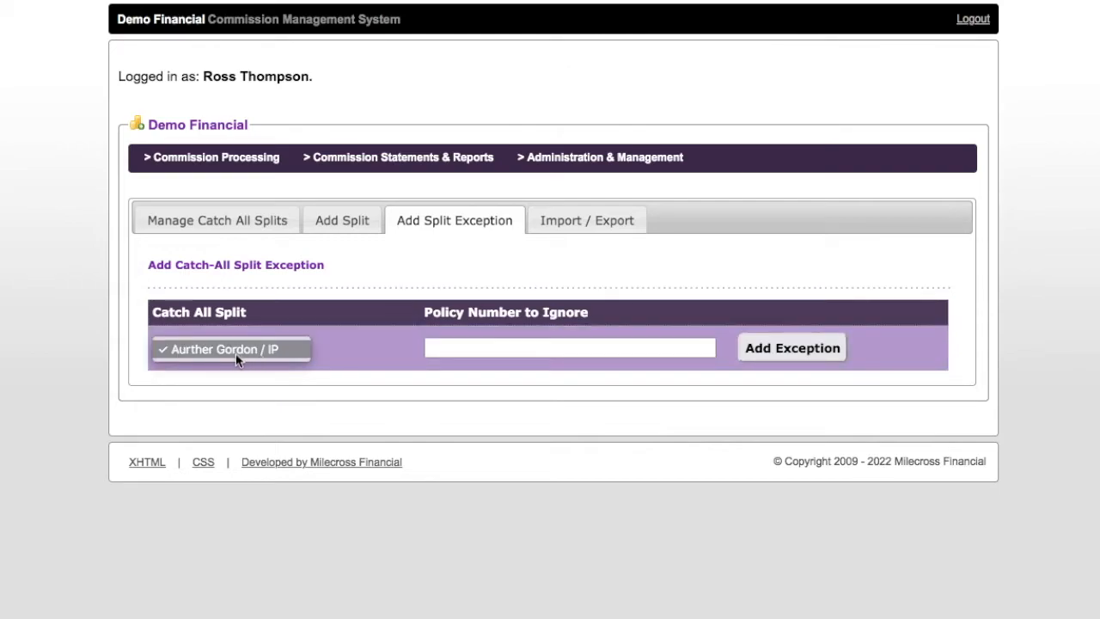
{"action": "left_click", "coordinate": [214, 351]}
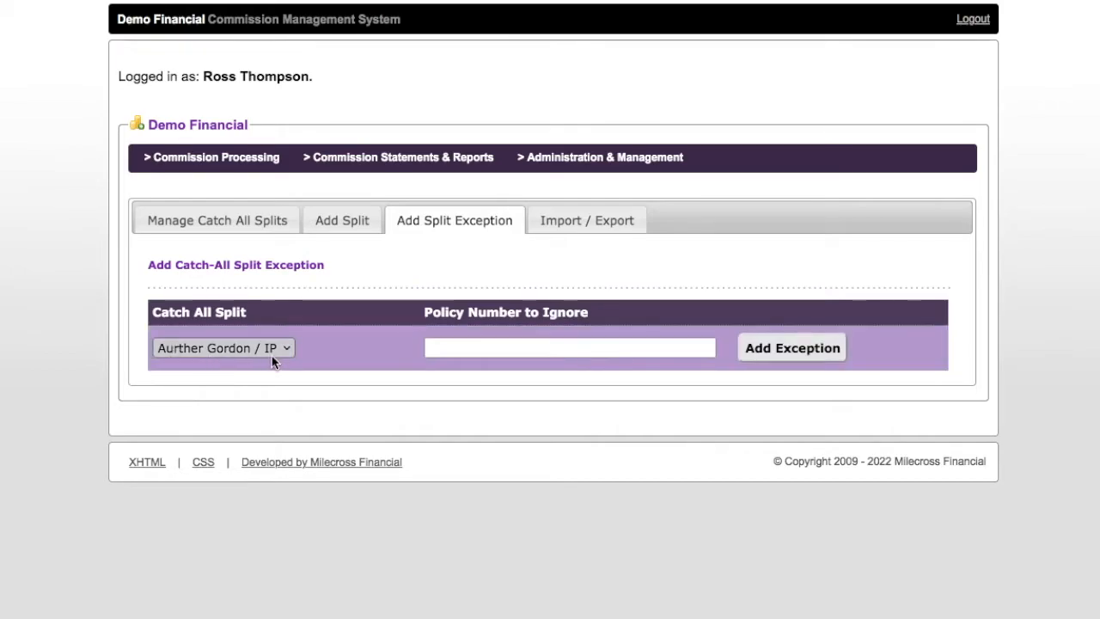
{"action": "left_click", "coordinate": [499, 347]}
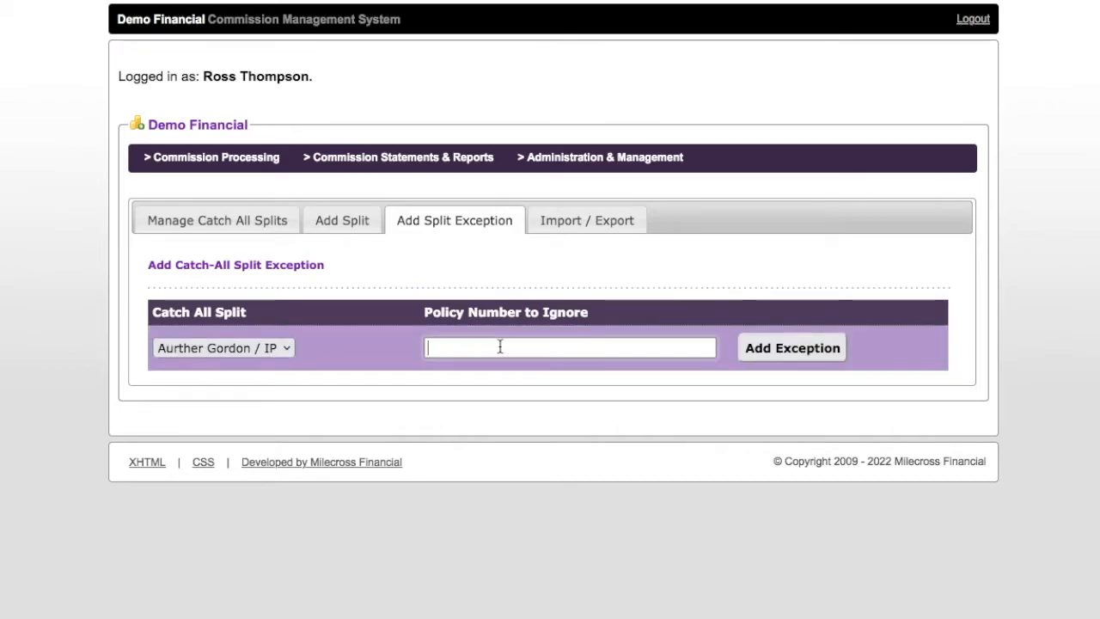
{"action": "type", "text": "ABC-123"}
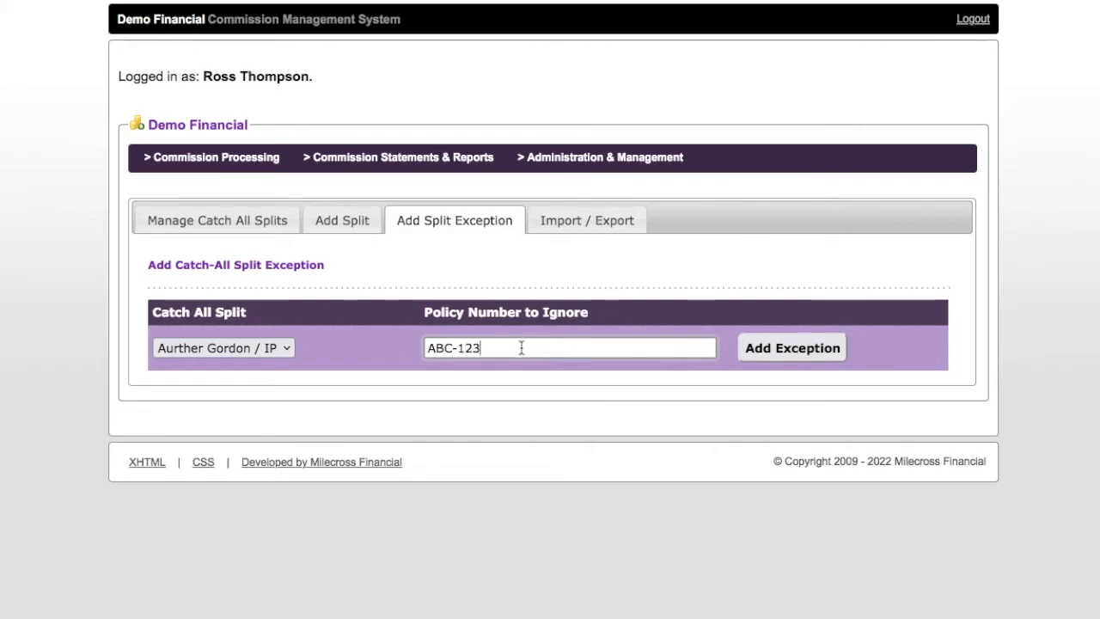
{"action": "left_click", "coordinate": [792, 348]}
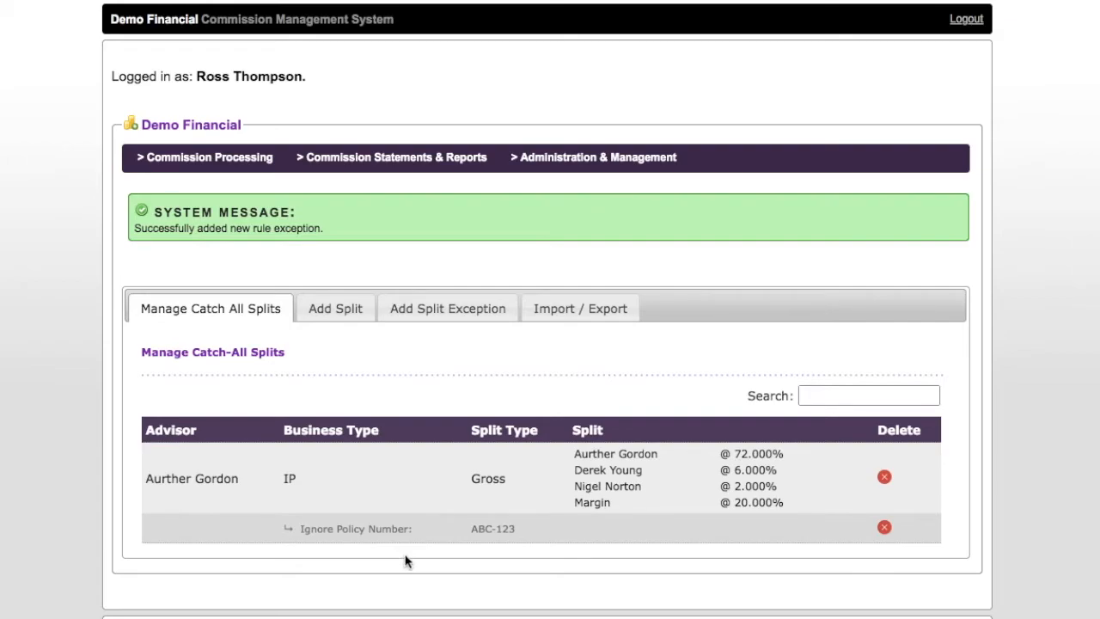
Step: Delete the policy exception and the main advisor's IP catch-all split, confirming both removals
{"action": "left_click", "coordinate": [886, 529]}
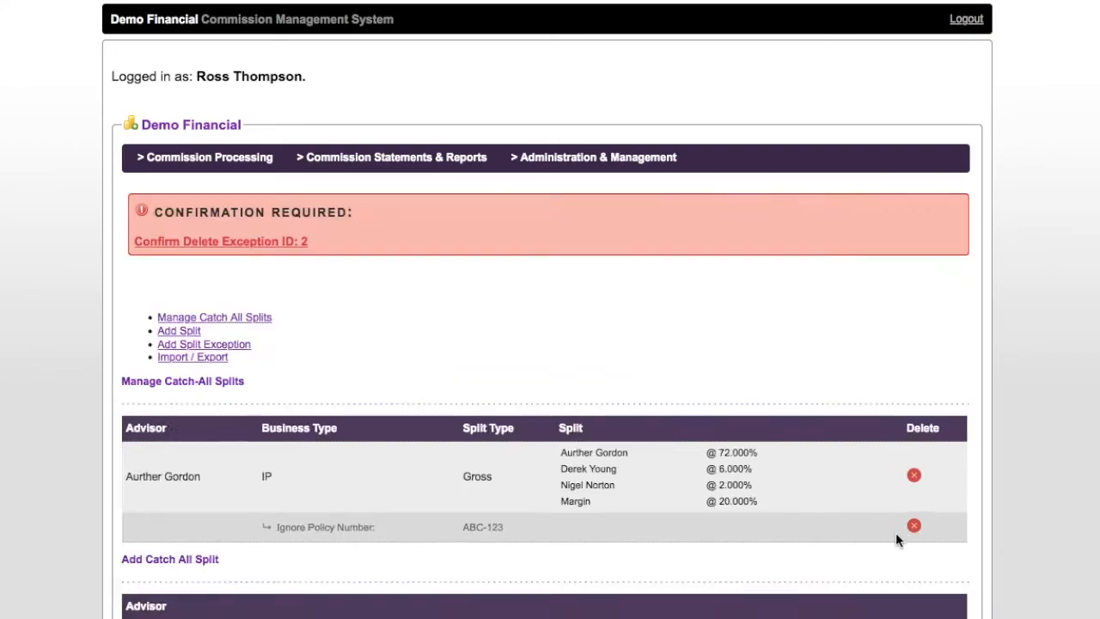
{"action": "left_click", "coordinate": [199, 243]}
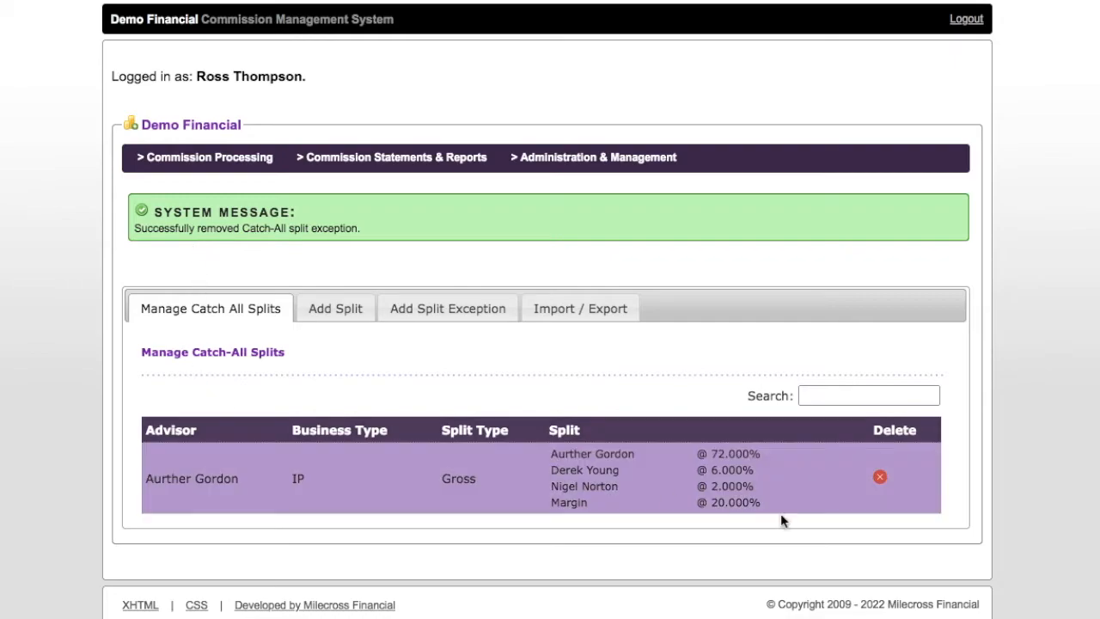
{"action": "left_click", "coordinate": [881, 481]}
{"action": "left_click", "coordinate": [204, 244]}
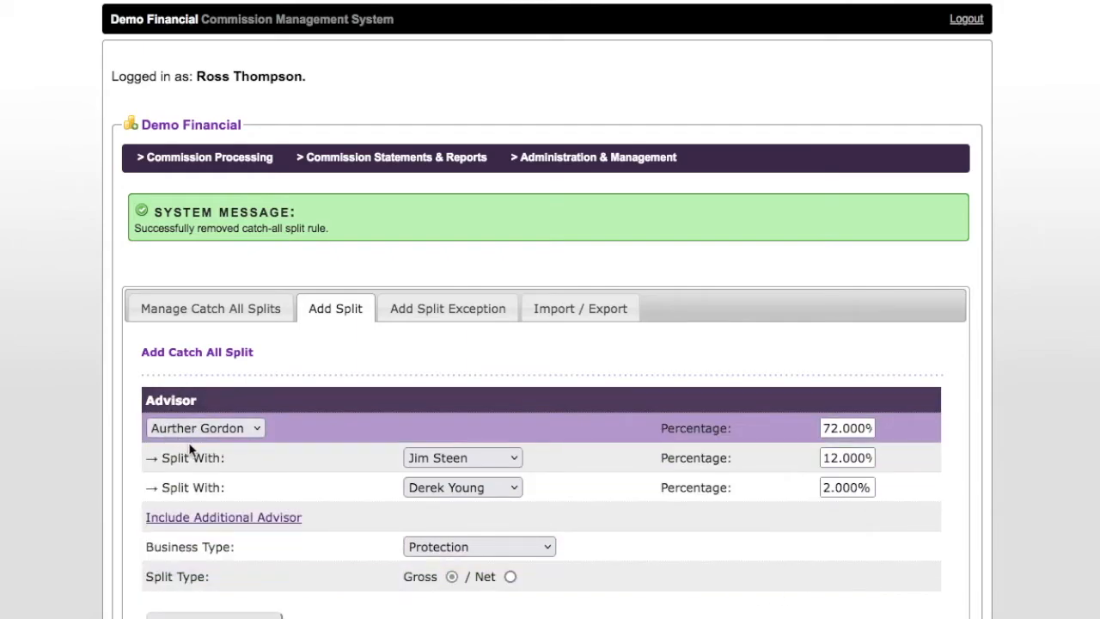
Step: Set the main advisor's percentage to 64% and add the gross Protection catch-all split
{"action": "left_click", "coordinate": [824, 434]}
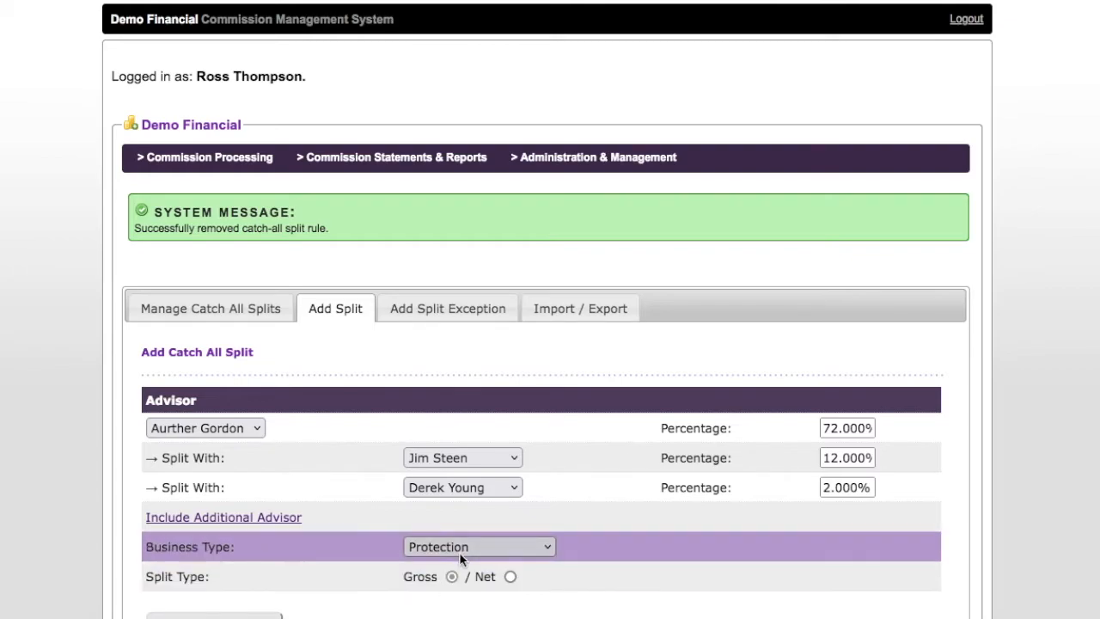
{"action": "left_click", "coordinate": [841, 433]}
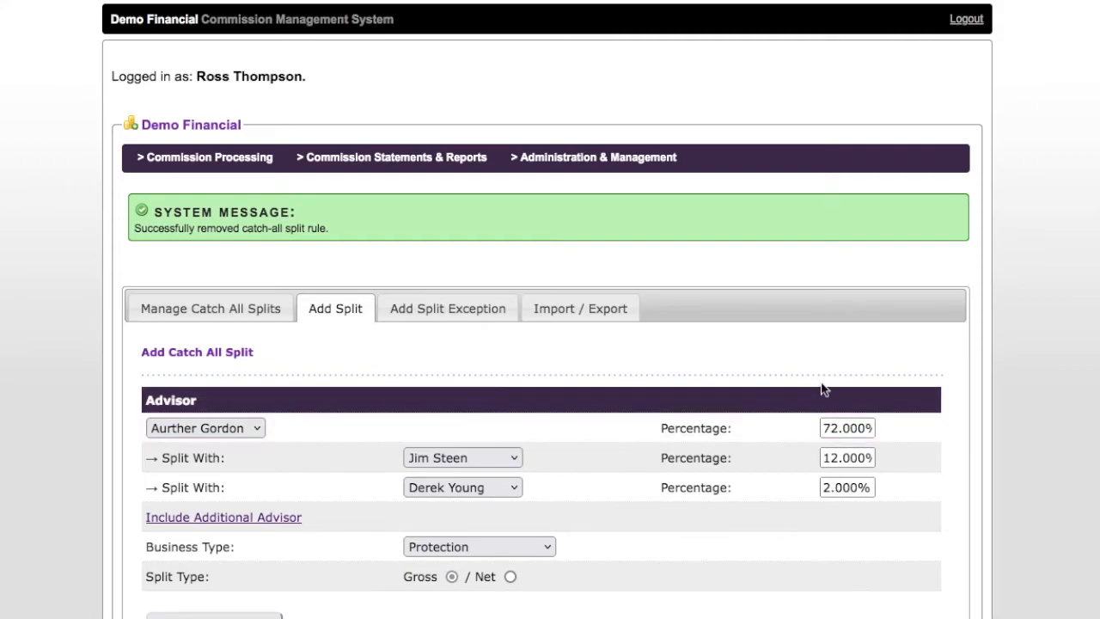
{"action": "mouse_move", "coordinate": [645, 167]}
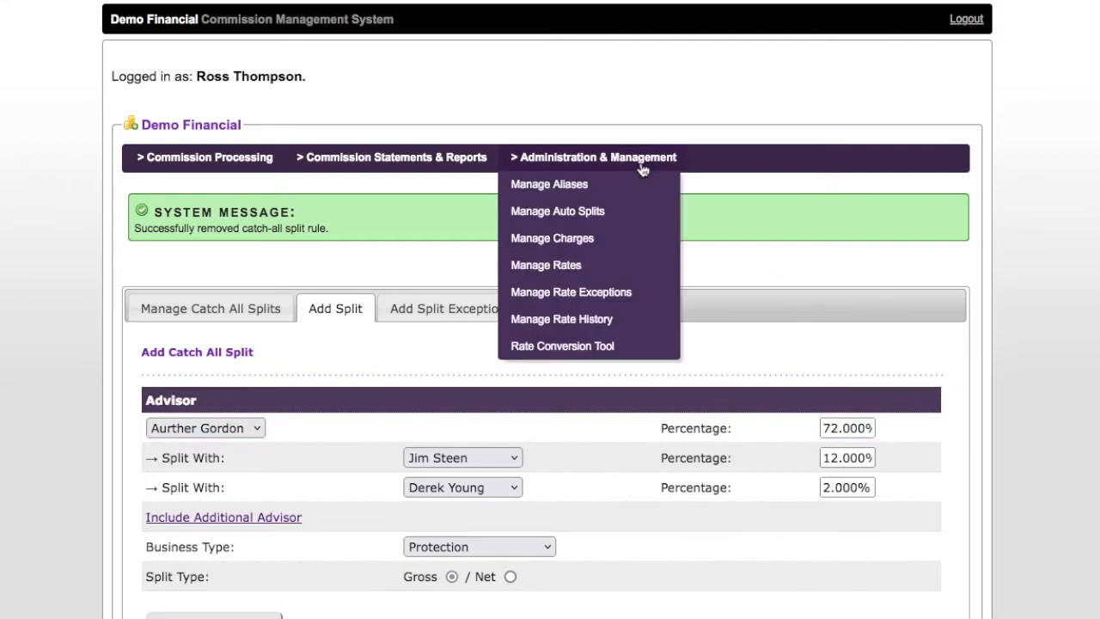
{"action": "left_click", "coordinate": [576, 275]}
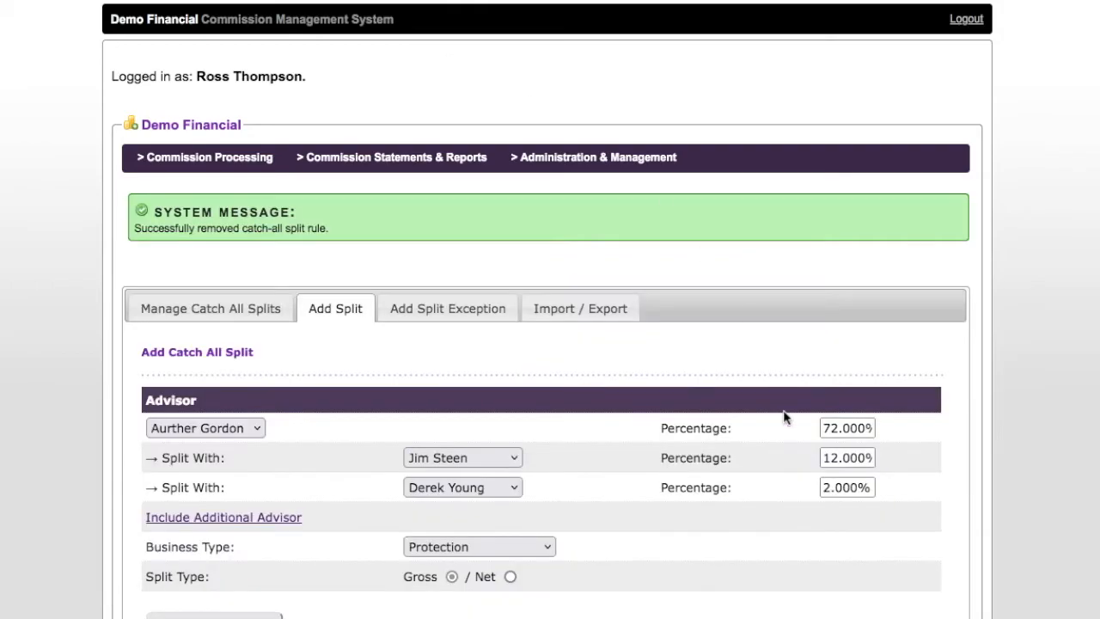
{"action": "double_click", "coordinate": [833, 428]}
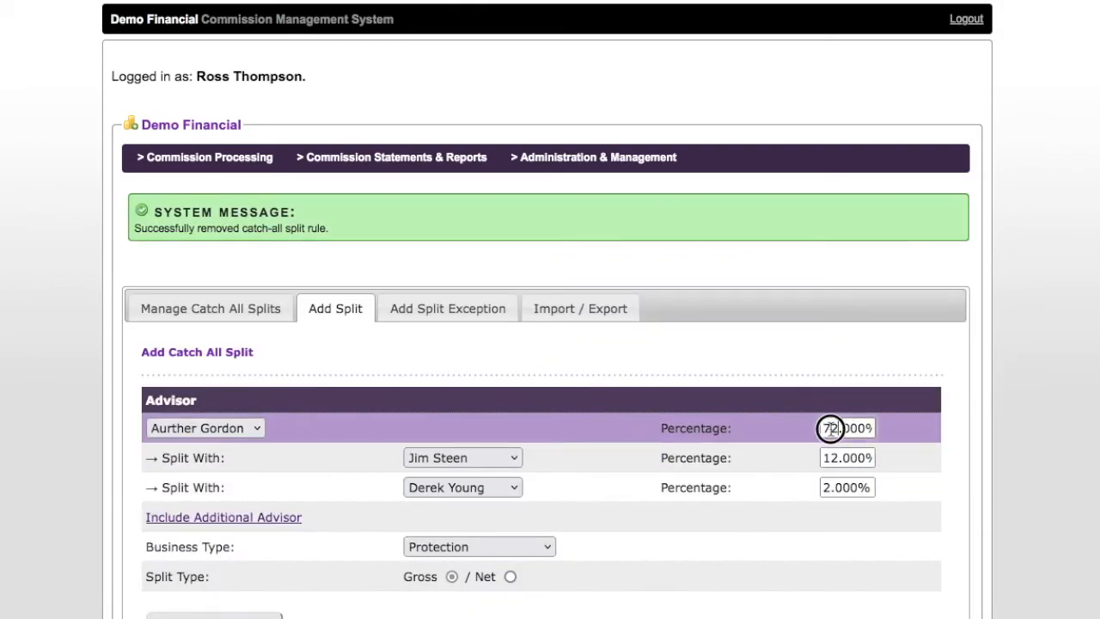
{"action": "type", "text": "64"}
{"action": "scroll", "coordinate": [786, 420], "scroll_direction": "down", "scroll_amount": 2}
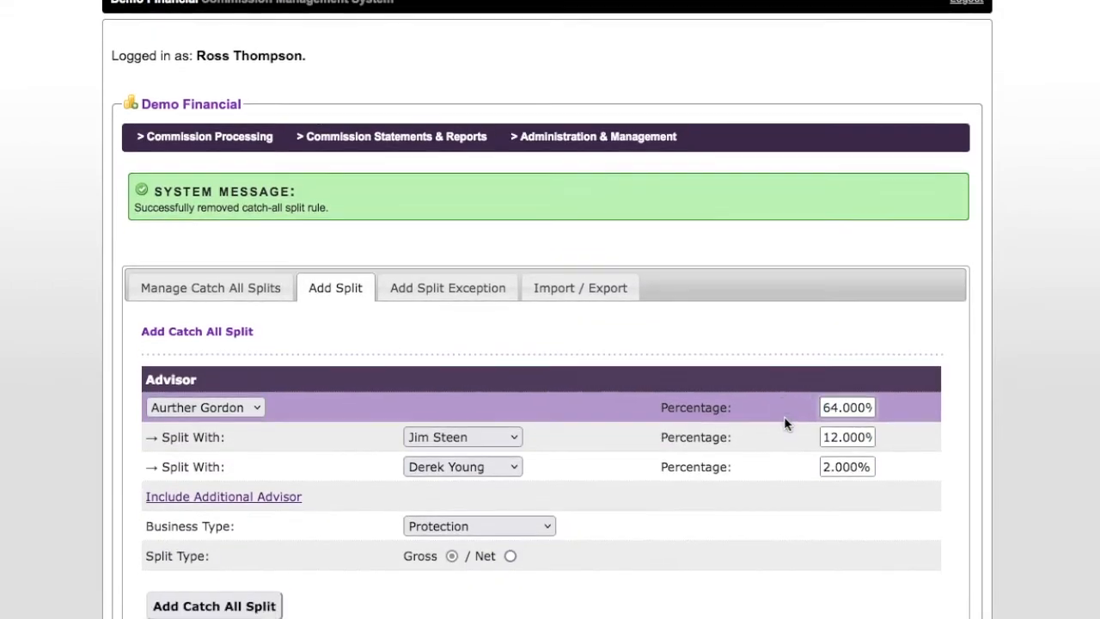
{"action": "left_click", "coordinate": [232, 569]}
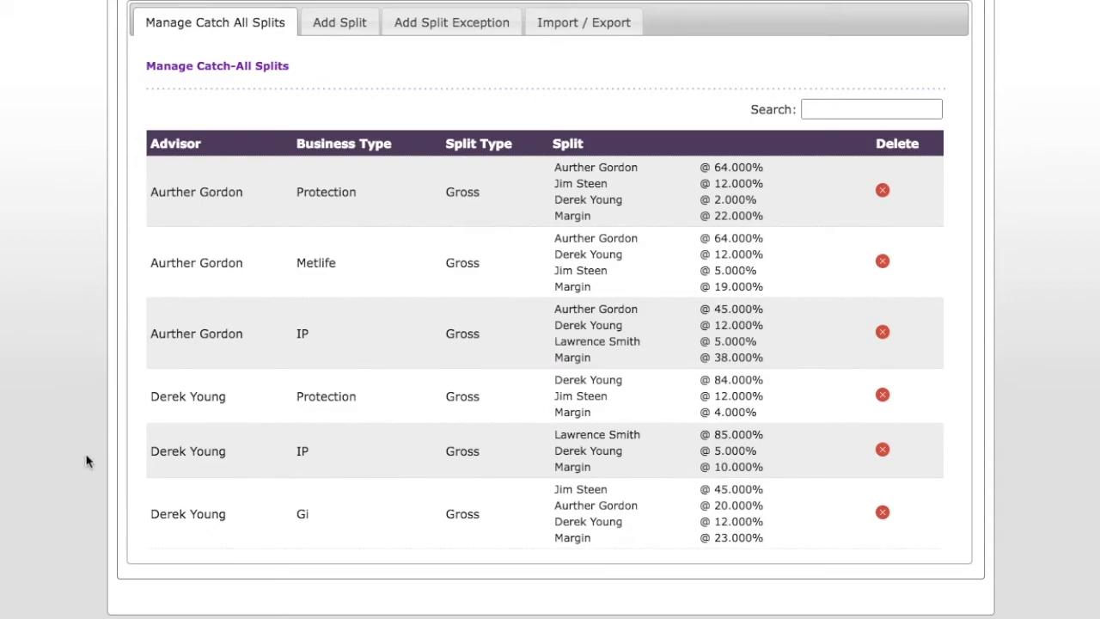
Step: Export all catch-all splits as a CSV file and open the downloaded file in the spreadsheet app
{"action": "scroll", "coordinate": [172, 430], "scroll_direction": "up", "scroll_amount": 1}
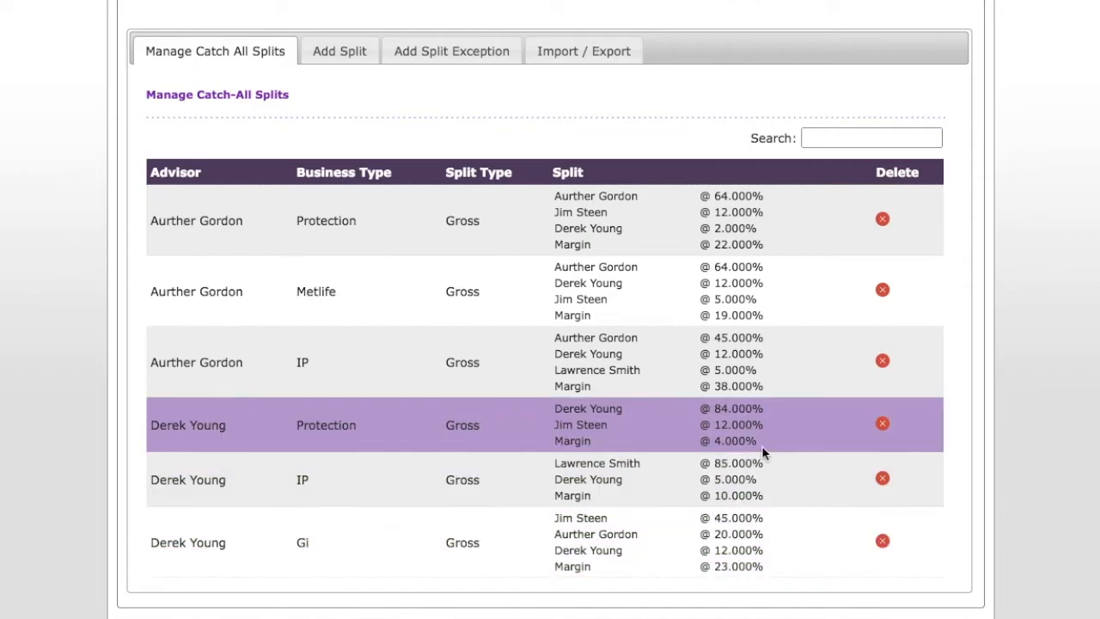
{"action": "scroll", "coordinate": [681, 294], "scroll_direction": "up", "scroll_amount": 1}
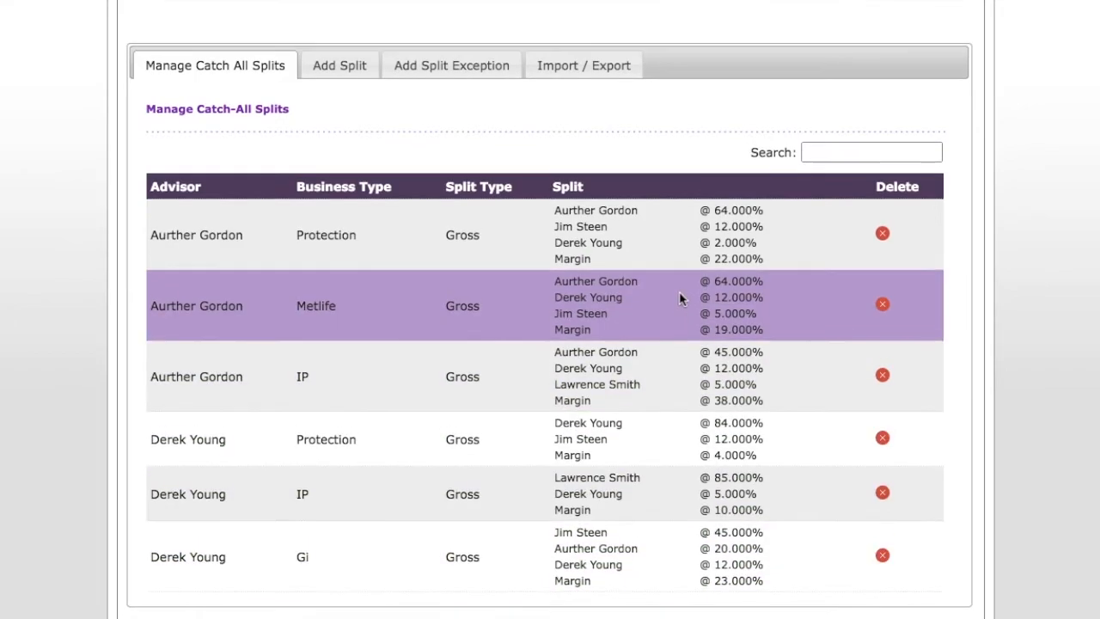
{"action": "scroll", "coordinate": [678, 292], "scroll_direction": "up", "scroll_amount": 3}
{"action": "scroll", "coordinate": [677, 294], "scroll_direction": "up", "scroll_amount": 3}
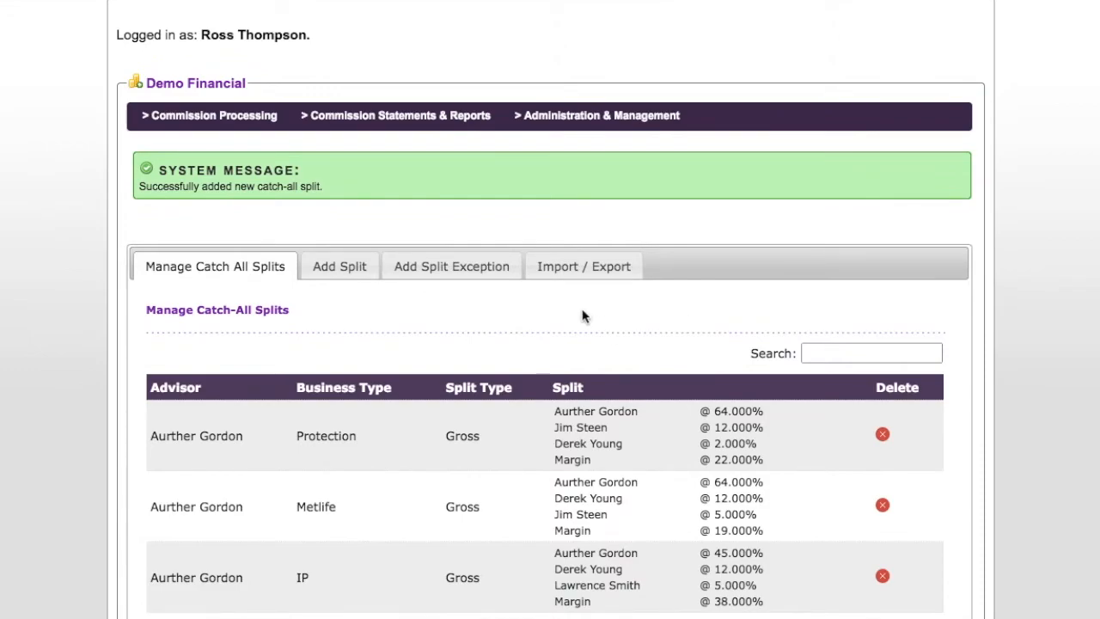
{"action": "left_click", "coordinate": [583, 267]}
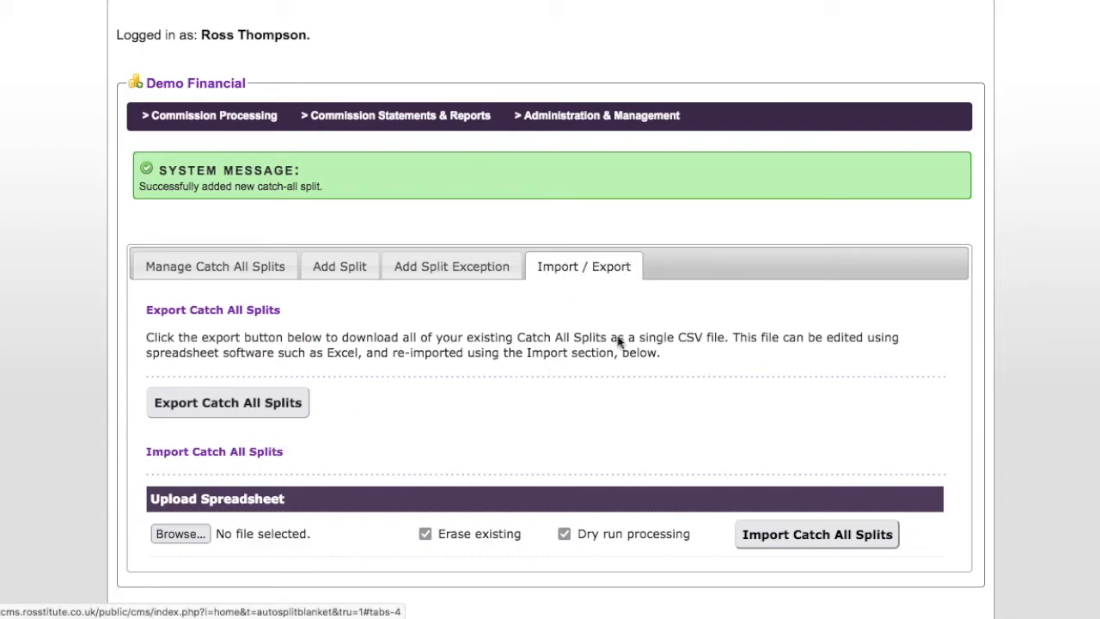
{"action": "left_click", "coordinate": [241, 408]}
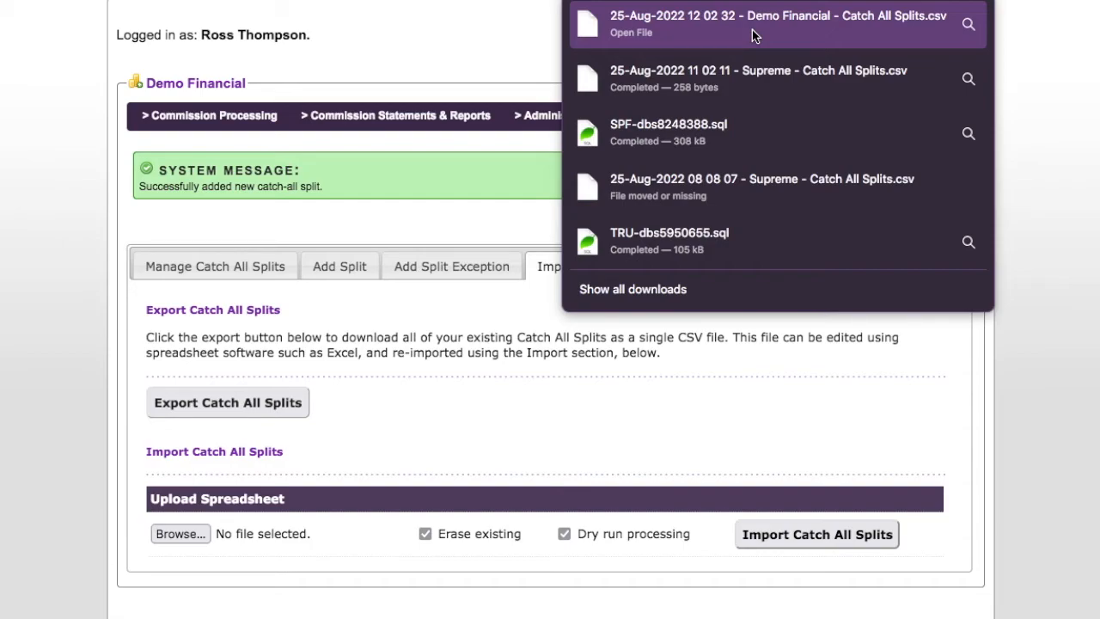
{"action": "left_click", "coordinate": [752, 29]}
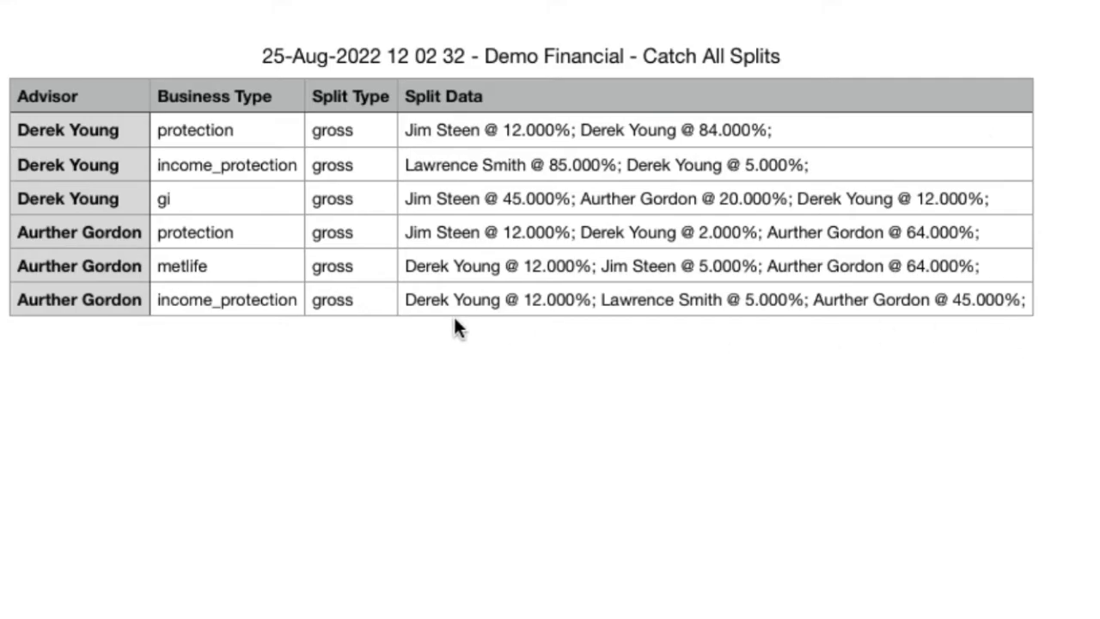
Step: Remove the departing advisor's 12% share from the Split Data of the first protection row
{"action": "left_click", "coordinate": [419, 125]}
{"action": "left_click", "coordinate": [404, 129]}
{"action": "left_click_drag", "start_coordinate": [405, 129], "coordinate": [576, 127]}
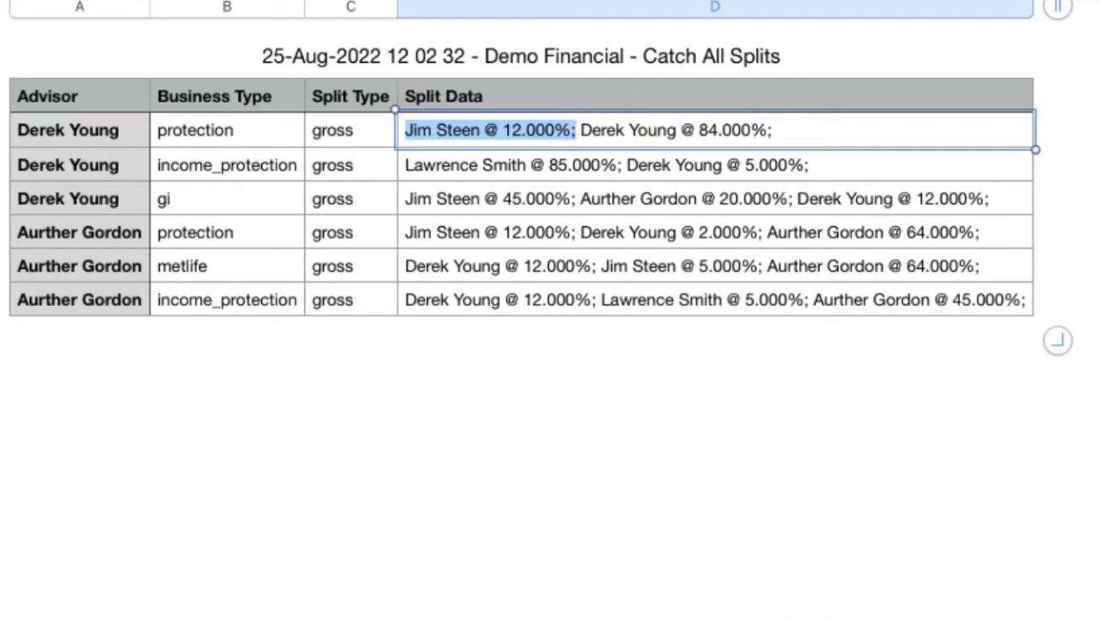
{"action": "key", "text": "BackSpace"}
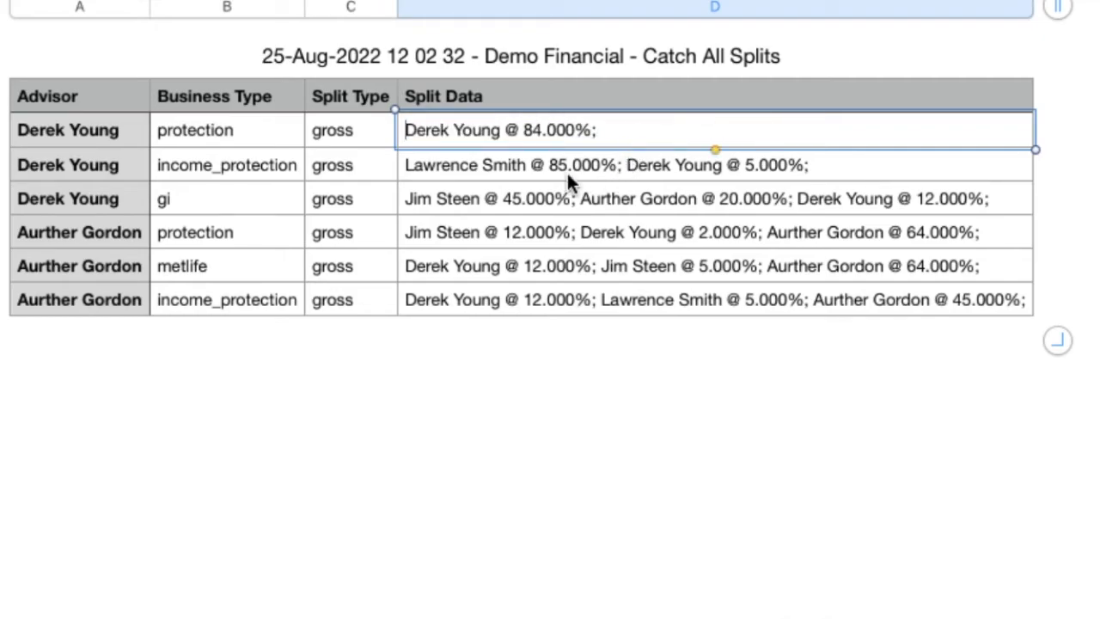
Step: Remove the departing advisor's 45% share from the Split Data of the gi row
{"action": "left_click", "coordinate": [406, 199]}
{"action": "left_click", "coordinate": [404, 199]}
{"action": "left_click_drag", "start_coordinate": [404, 199], "coordinate": [581, 199]}
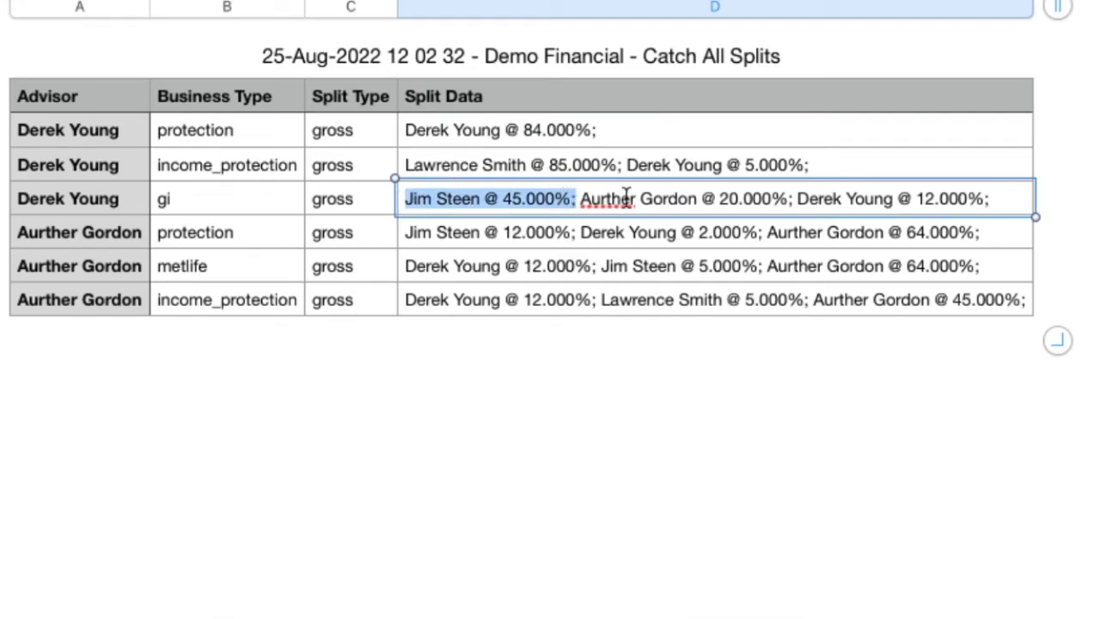
{"action": "key", "text": "Delete"}
{"action": "key", "text": "Delete"}
{"action": "key", "text": "Delete"}
{"action": "type", "text": "A"}
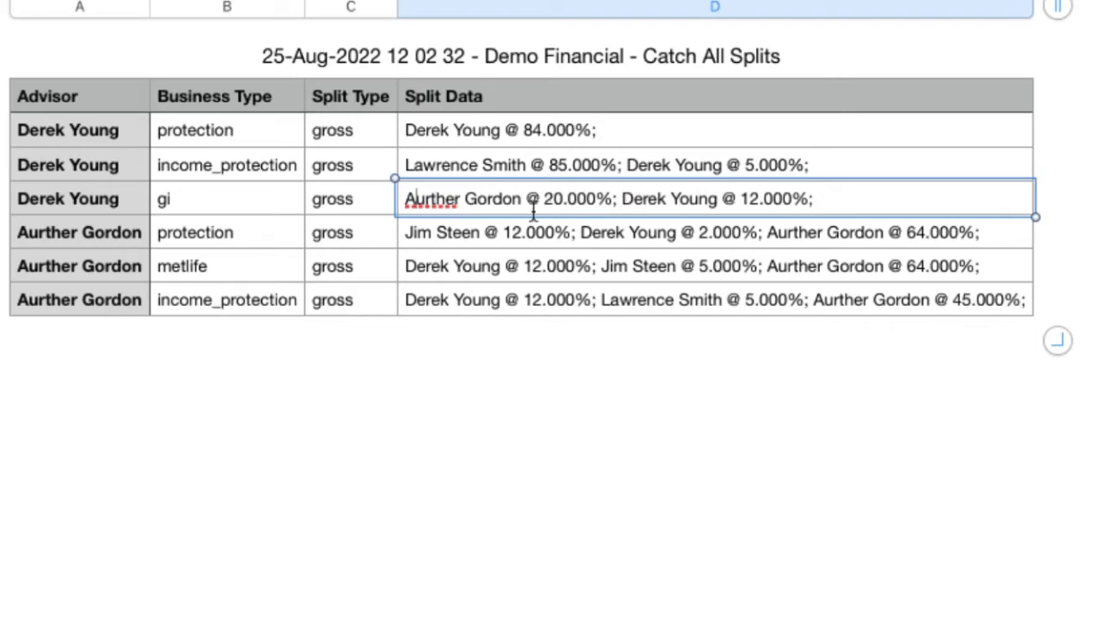
Step: Remove the departing advisor's 12% share from the Split Data of the main advisor's protection row
{"action": "left_click", "coordinate": [491, 234]}
{"action": "double_click", "coordinate": [443, 234]}
{"action": "left_click", "coordinate": [408, 234]}
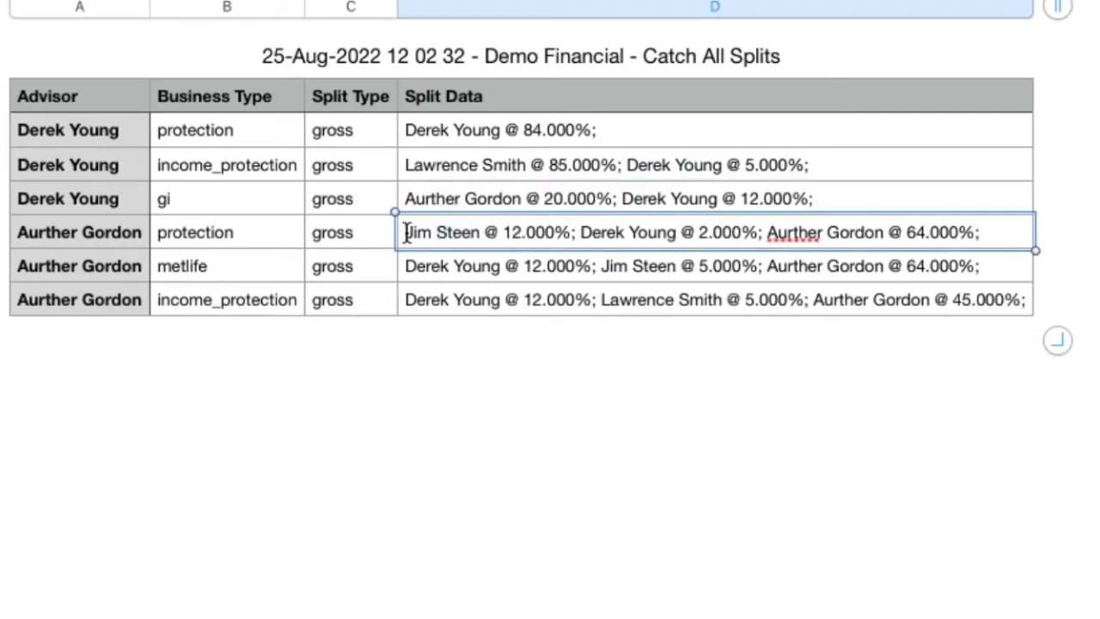
{"action": "left_click", "coordinate": [571, 225], "text": "shift"}
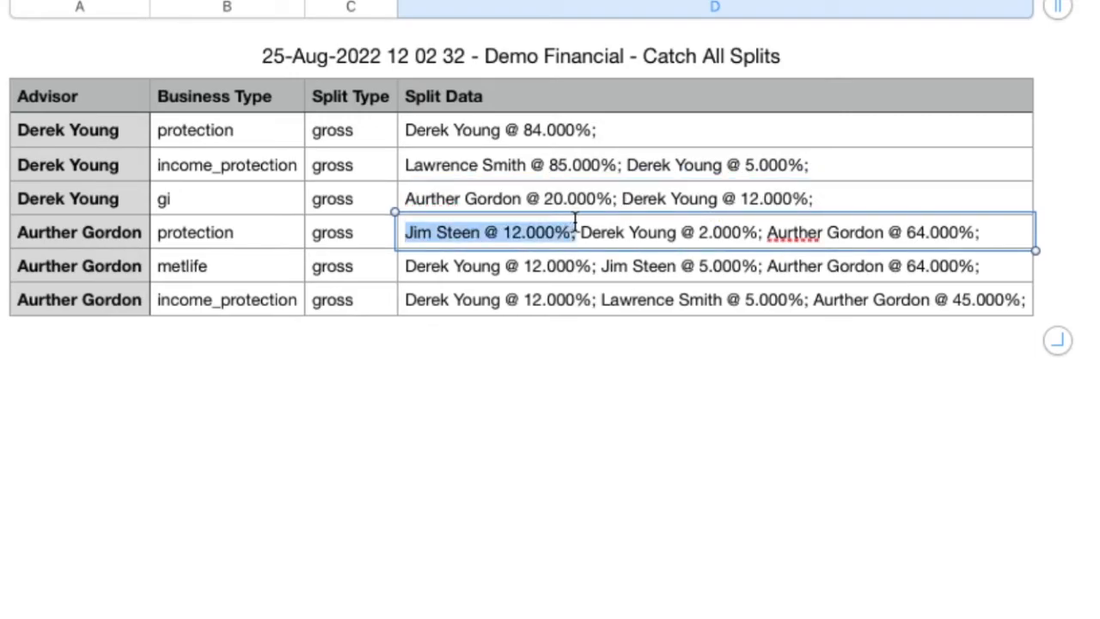
{"action": "key", "text": "Delete"}
{"action": "key", "text": "Delete"}
{"action": "key", "text": "Delete"}
{"action": "type", "text": "D"}
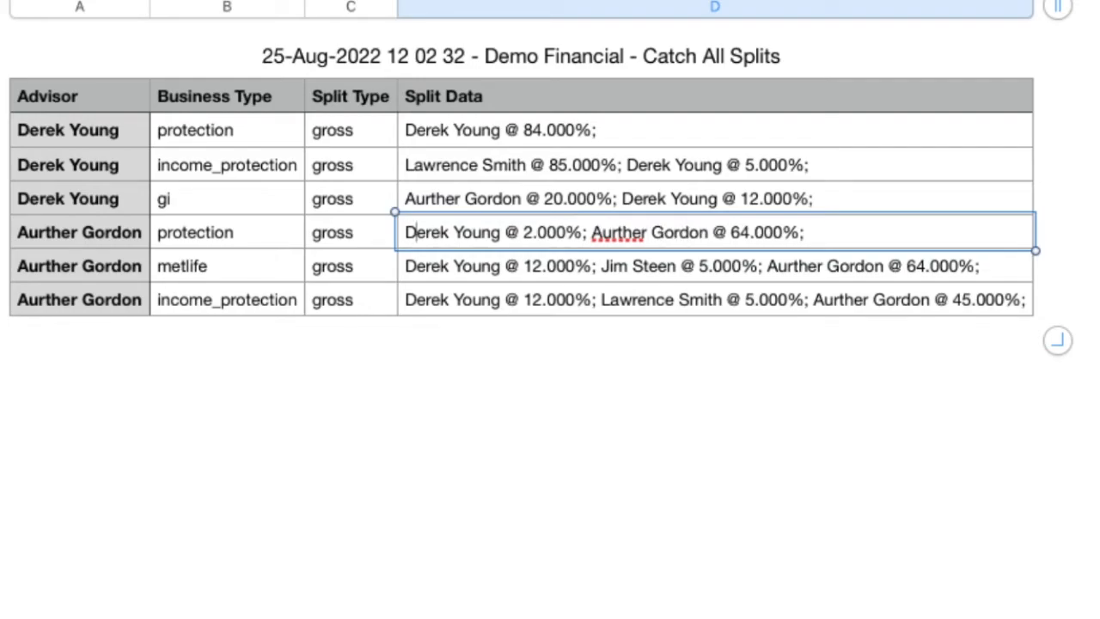
Step: Remove the departing advisor's 5% share from the Split Data of the metlife row
{"action": "left_click", "coordinate": [613, 259]}
{"action": "left_click_drag", "start_coordinate": [605, 265], "coordinate": [758, 264]}
{"action": "key", "text": "Delete"}
{"action": "key", "text": "Delete"}
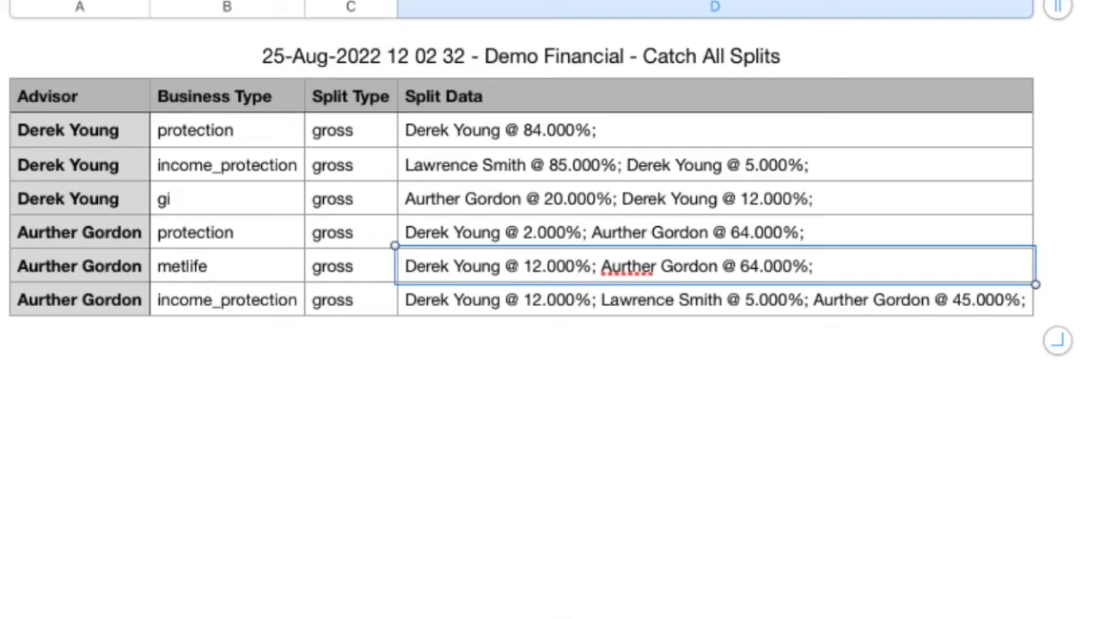
{"action": "left_click", "coordinate": [608, 318]}
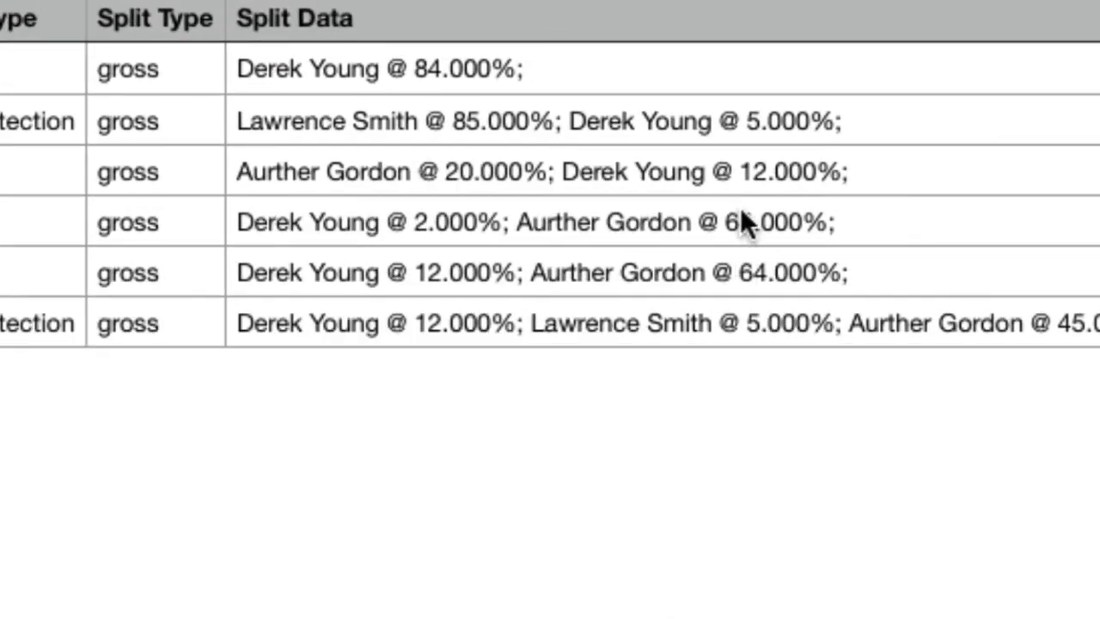
Step: Set the main advisor's own share to 72% in both their protection row and the metlife row
{"action": "left_click", "coordinate": [741, 232]}
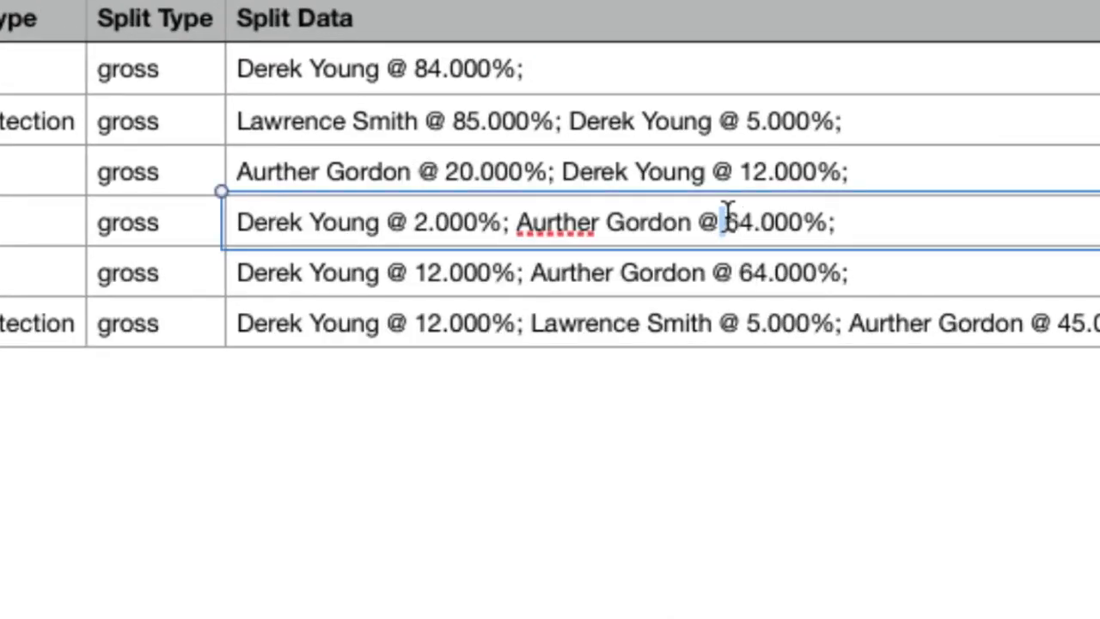
{"action": "left_click_drag", "start_coordinate": [729, 219], "coordinate": [750, 207]}
{"action": "type", "text": "72"}
{"action": "left_click", "coordinate": [741, 269]}
{"action": "left_click_drag", "start_coordinate": [739, 271], "coordinate": [764, 263]}
{"action": "type", "text": "7"}
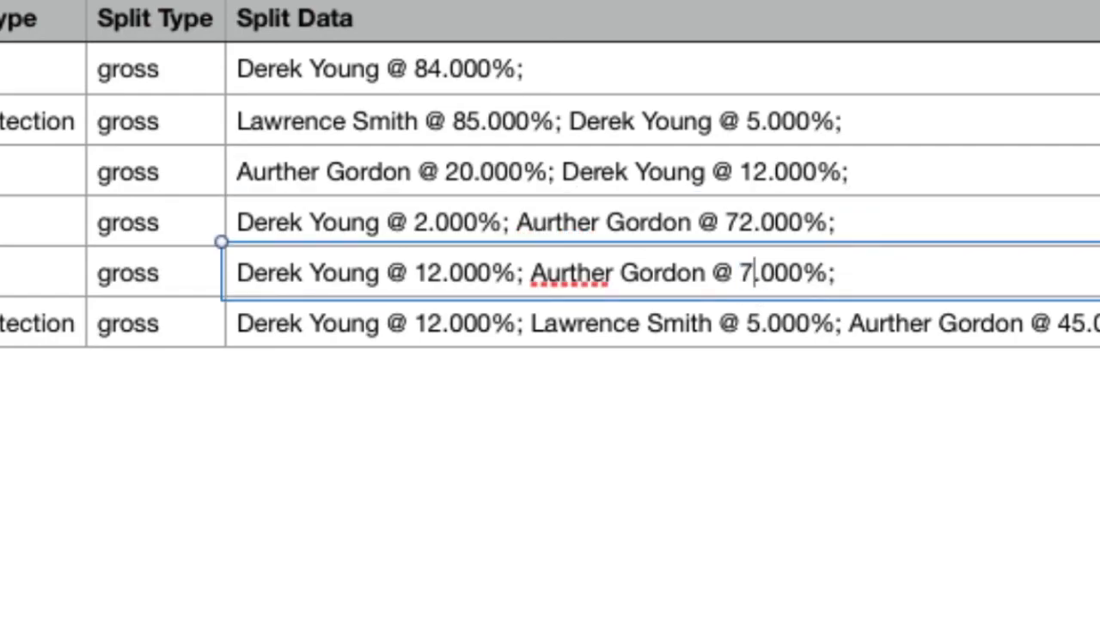
{"action": "type", "text": "2"}
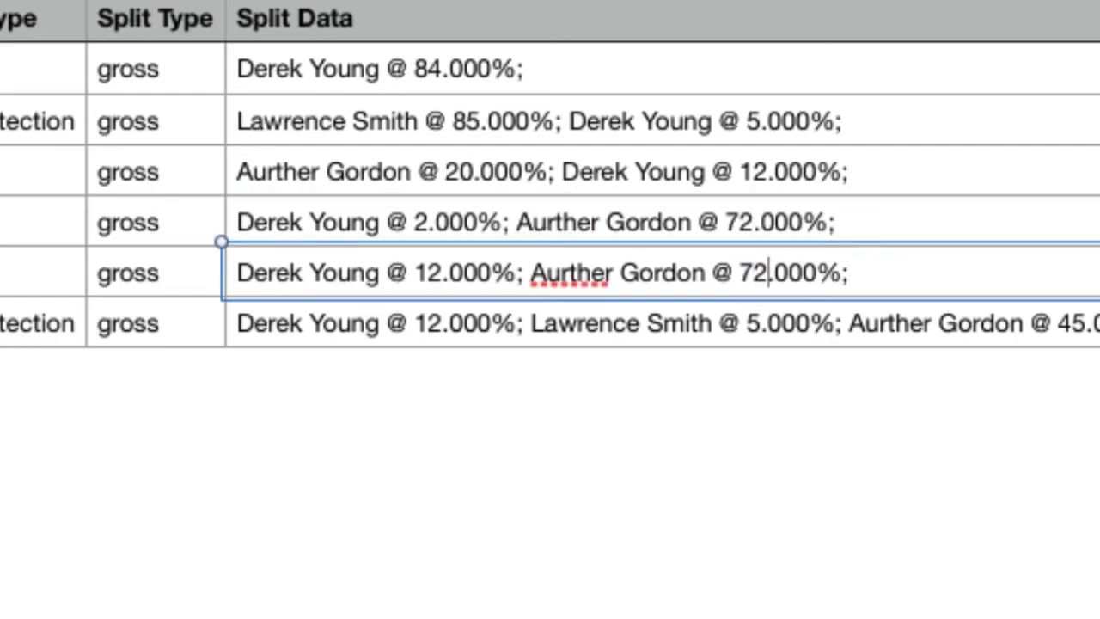
{"action": "left_click", "coordinate": [689, 369]}
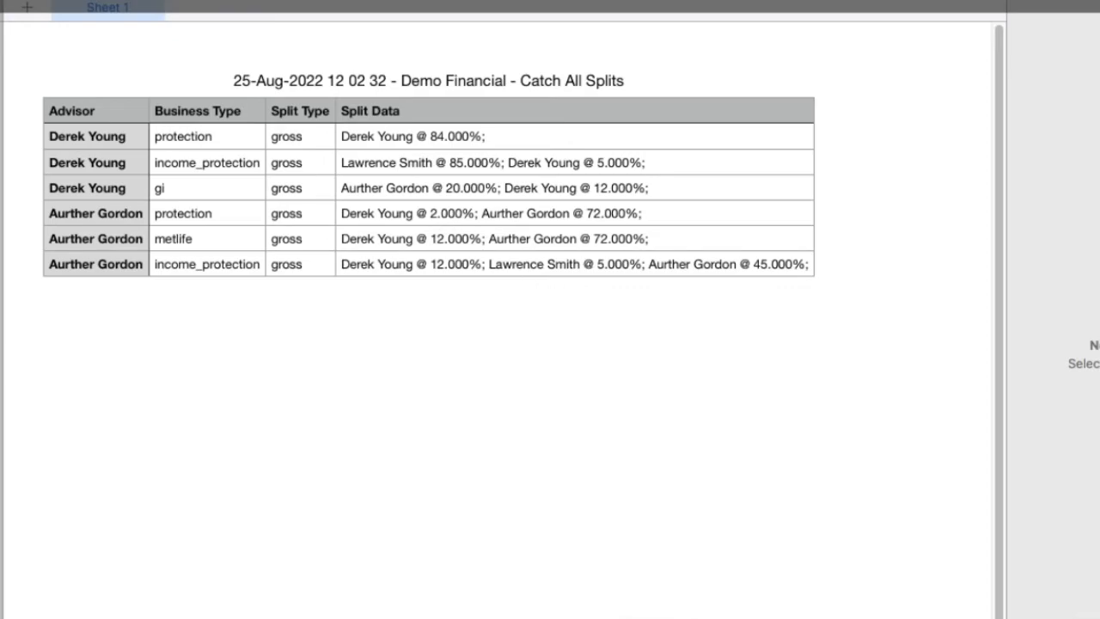
Step: Export the edited splits spreadsheet as a CSV file named CSV TEST on the Desktop
{"action": "left_click", "coordinate": [127, 2]}
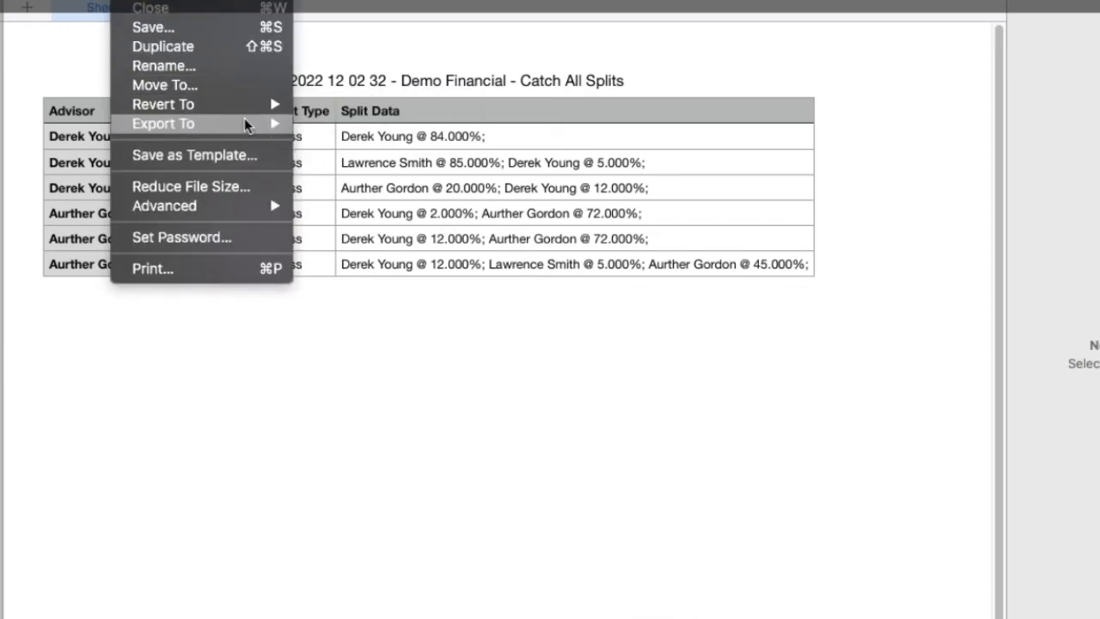
{"action": "mouse_move", "coordinate": [276, 128]}
{"action": "left_click", "coordinate": [343, 163]}
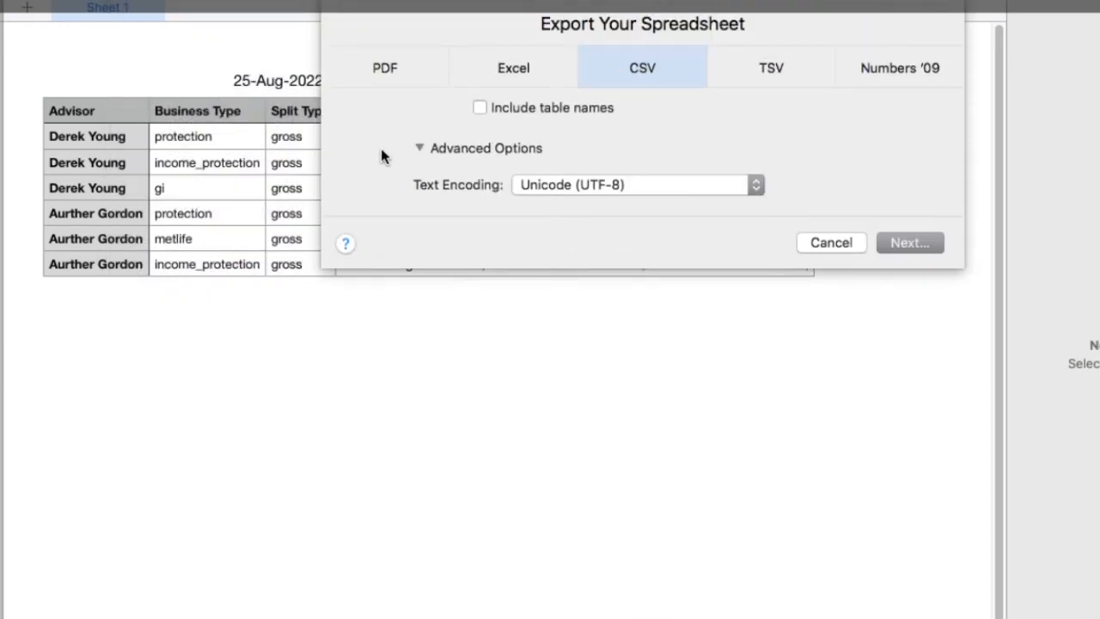
{"action": "left_click", "coordinate": [880, 243]}
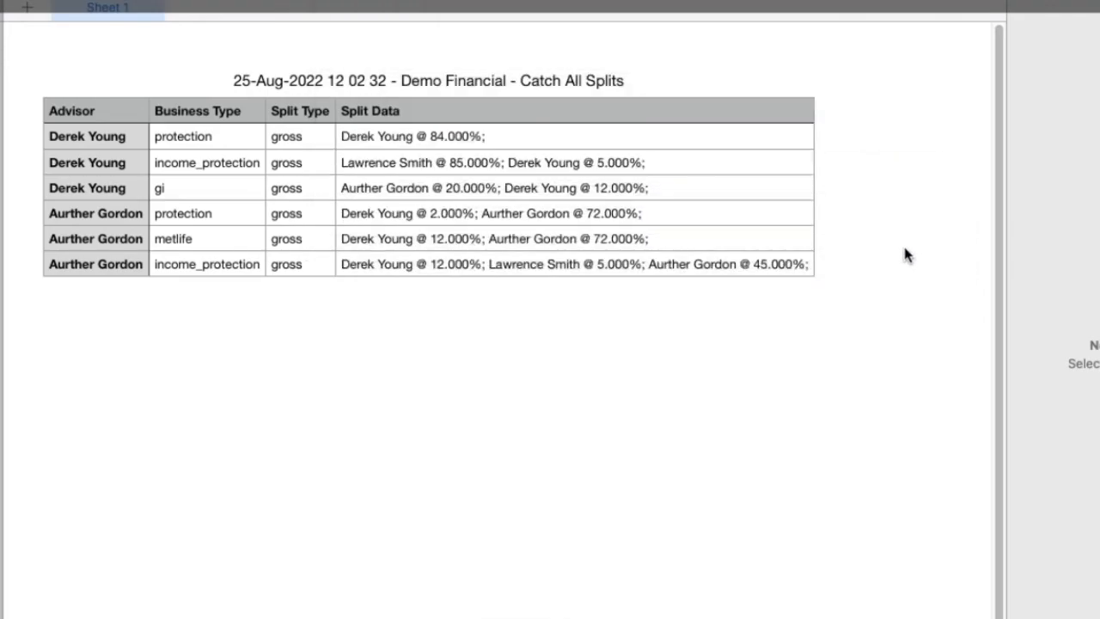
{"action": "left_click", "coordinate": [352, 205]}
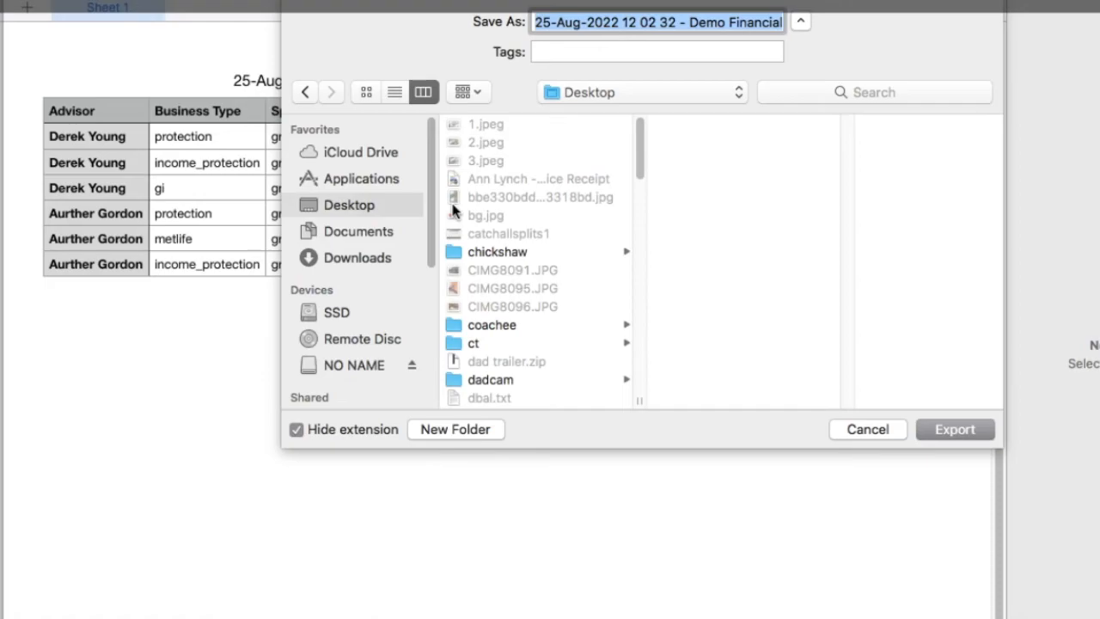
{"action": "type", "text": "CSV TEST"}
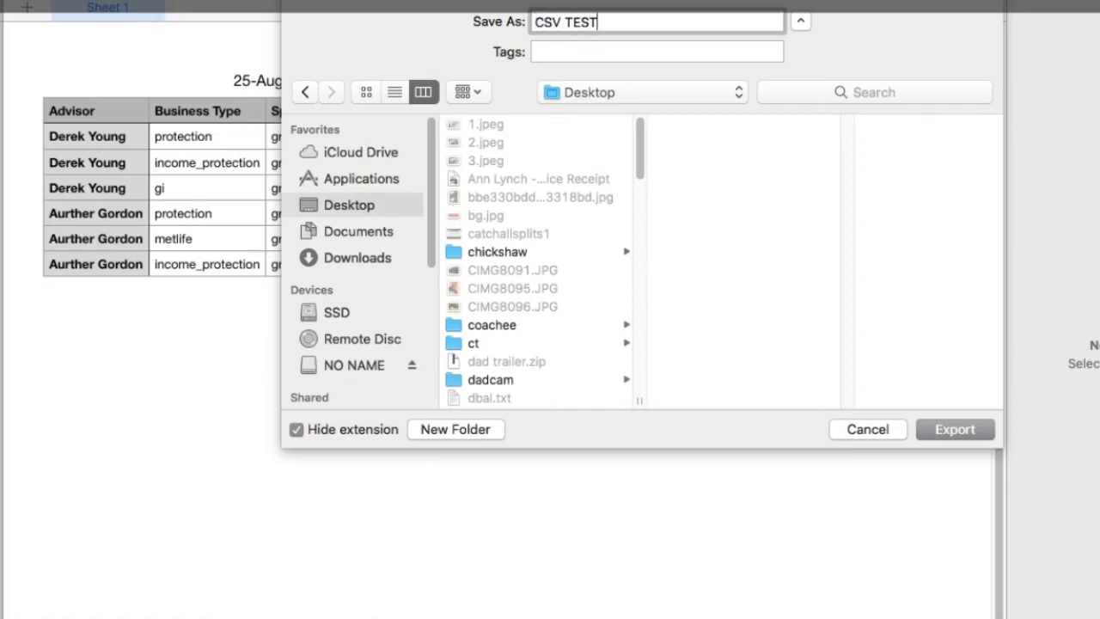
{"action": "key", "text": "Return"}
Step: Switch to Firefox and choose CSV TEST from the Desktop as the spreadsheet to upload for the catch-all splits import
{"action": "key", "text": "super+Tab"}
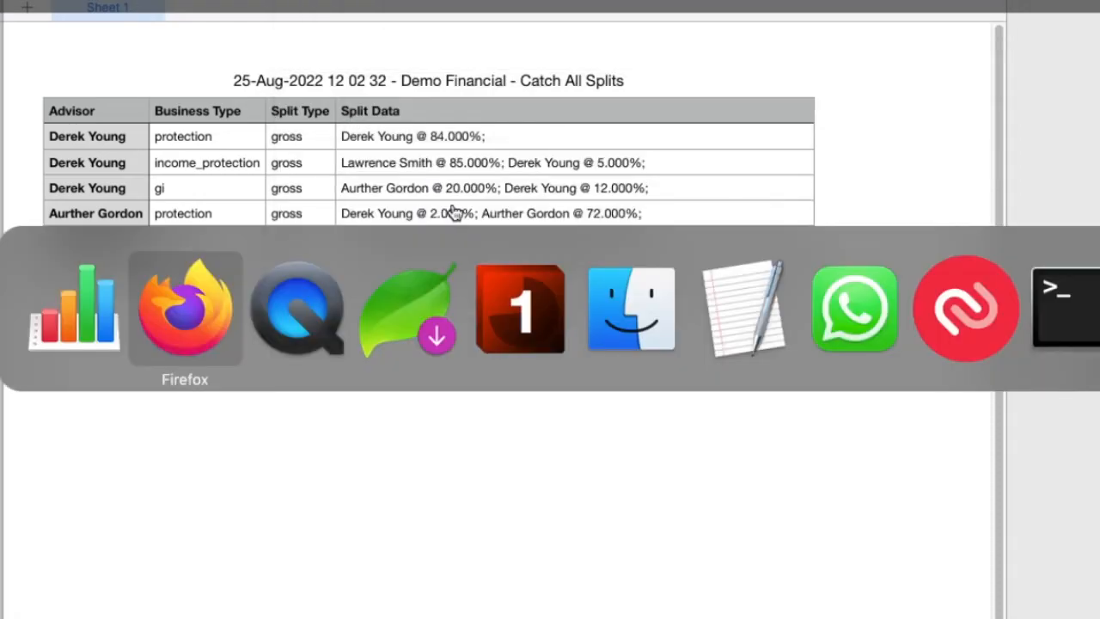
{"action": "scroll", "coordinate": [619, 194], "scroll_direction": "down", "scroll_amount": 2}
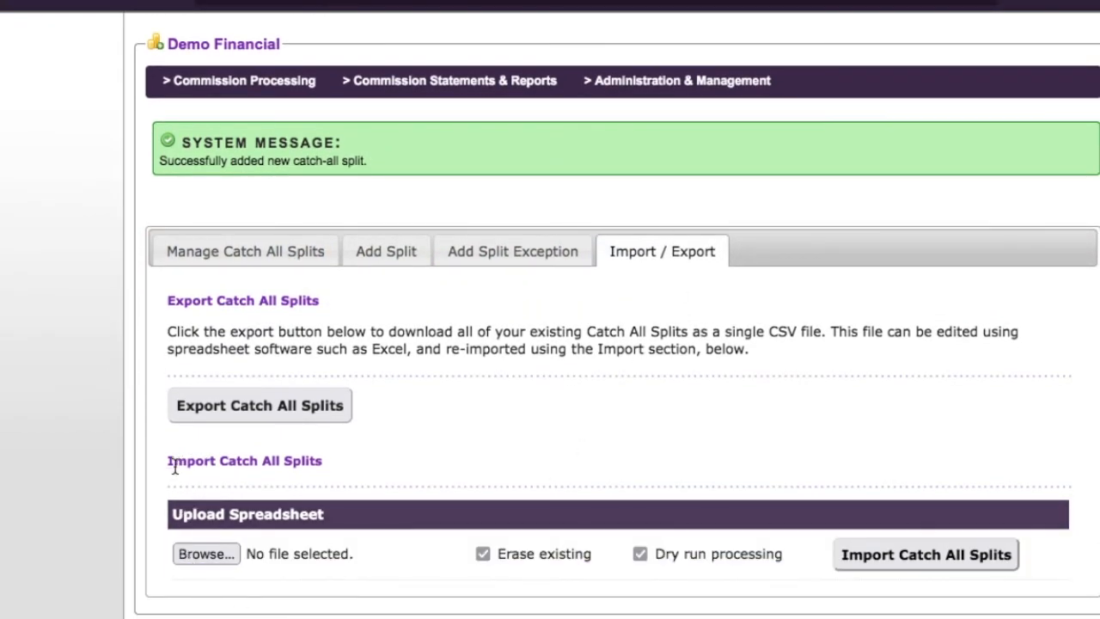
{"action": "left_click", "coordinate": [198, 551]}
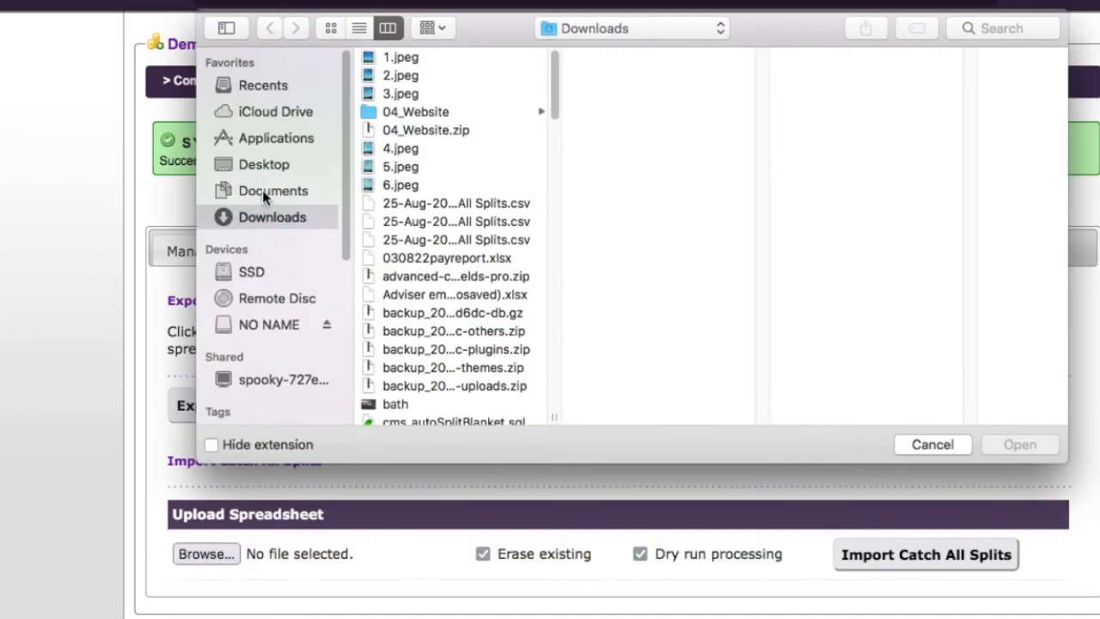
{"action": "left_click", "coordinate": [279, 160]}
{"action": "double_click", "coordinate": [413, 276]}
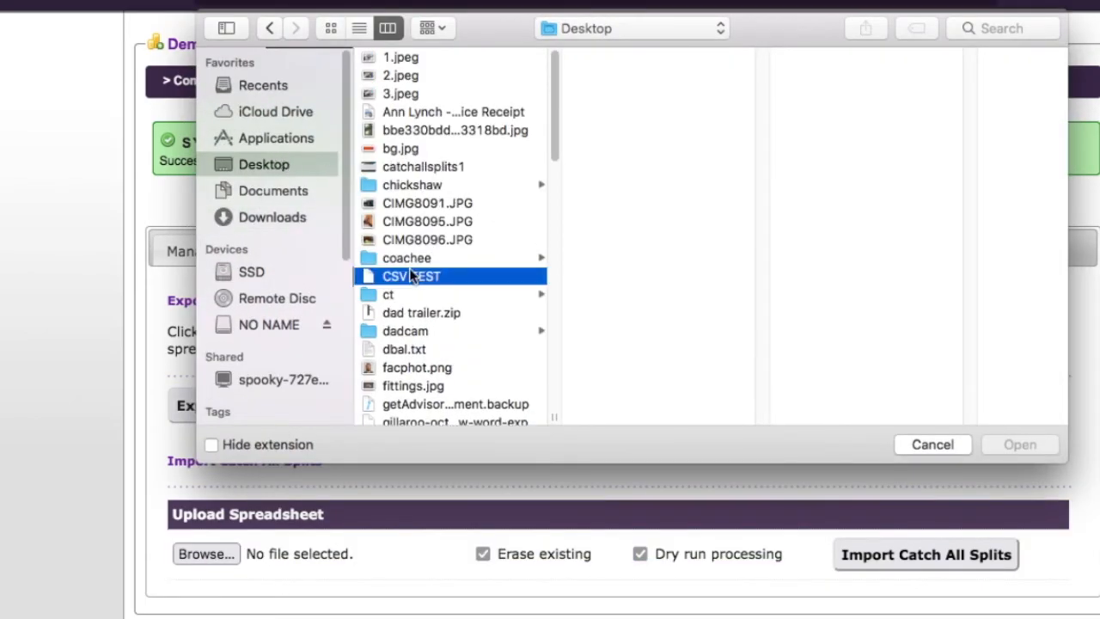
{"action": "scroll", "coordinate": [596, 433], "scroll_direction": "down", "scroll_amount": 2}
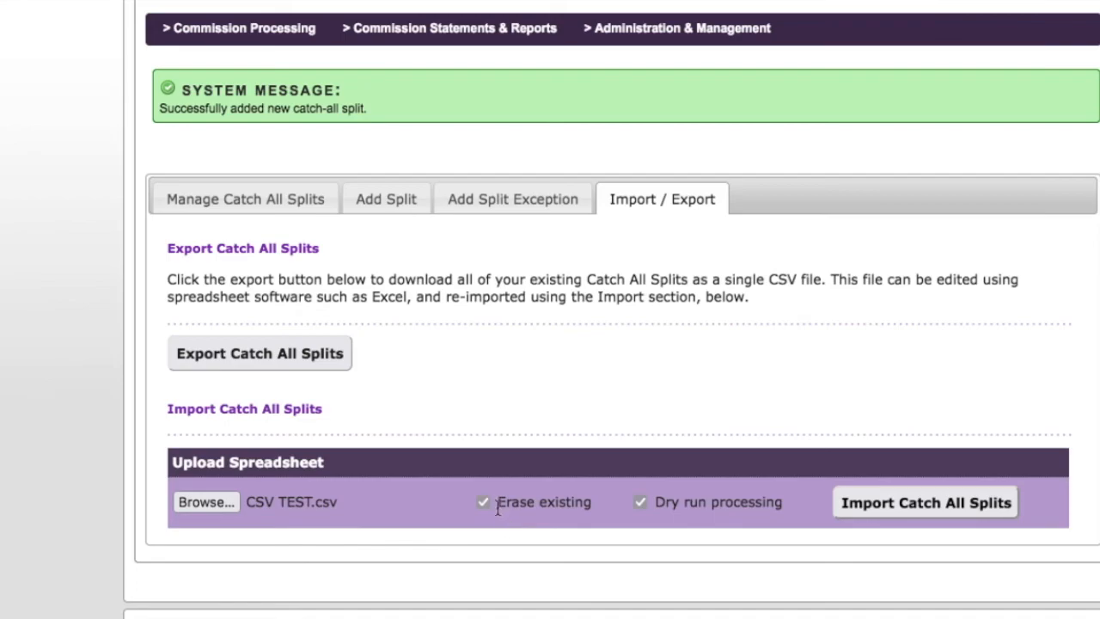
Step: Check the existing catch-all splits list and turn off dry run processing for the import
{"action": "left_click", "coordinate": [212, 200]}
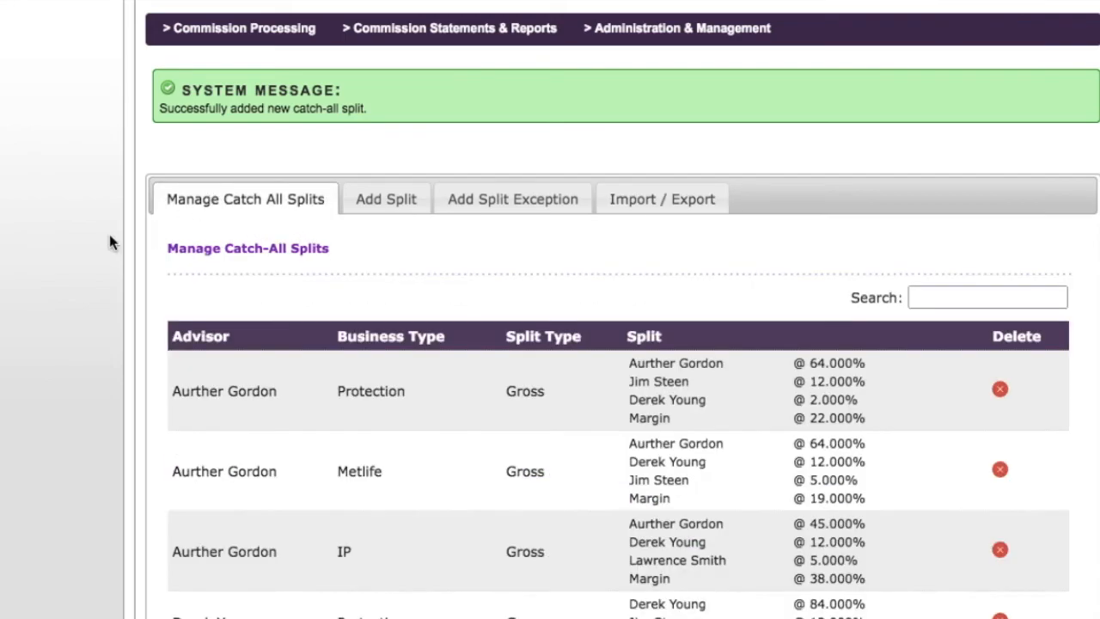
{"action": "scroll", "coordinate": [239, 243], "scroll_direction": "down", "scroll_amount": 3}
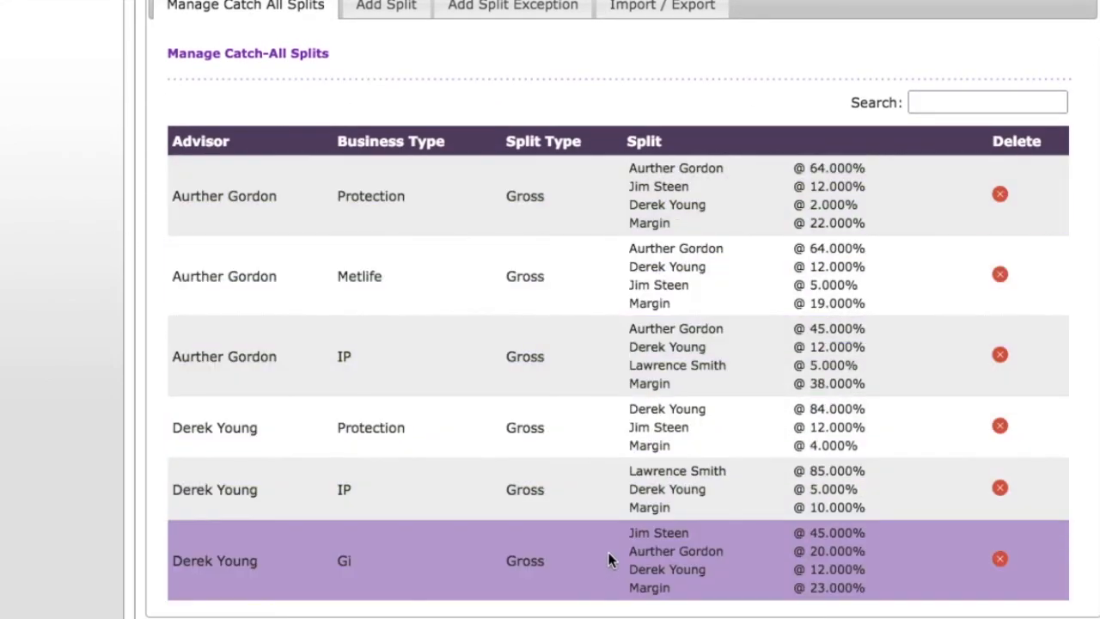
{"action": "scroll", "coordinate": [607, 560], "scroll_direction": "down", "scroll_amount": 1}
{"action": "scroll", "coordinate": [610, 555], "scroll_direction": "up", "scroll_amount": 3}
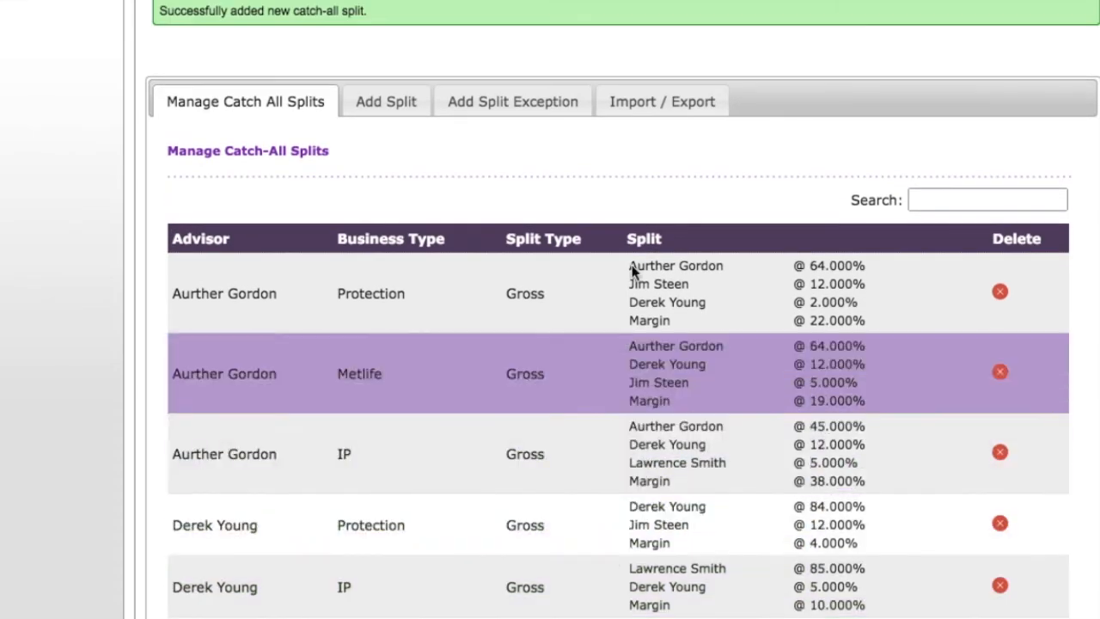
{"action": "left_click", "coordinate": [639, 107]}
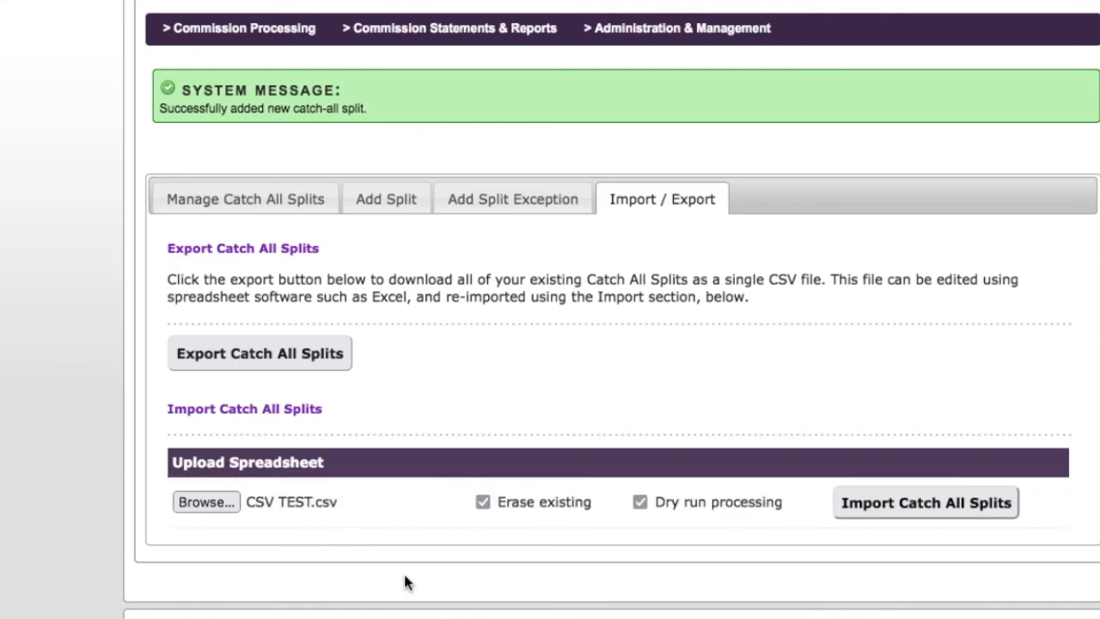
{"action": "left_click", "coordinate": [639, 501]}
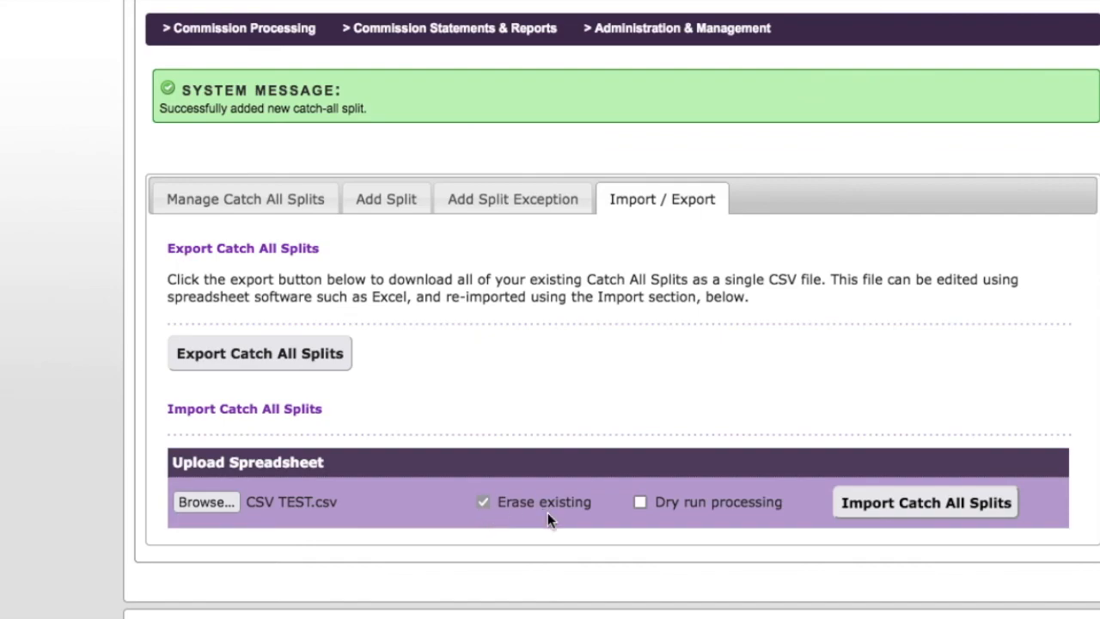
Step: Review the current splits once more and import CSV TEST.csv with Erase existing enabled, checking the resulting list
{"action": "left_click", "coordinate": [183, 199]}
{"action": "scroll", "coordinate": [181, 197], "scroll_direction": "down", "scroll_amount": 3}
{"action": "scroll", "coordinate": [183, 203], "scroll_direction": "down", "scroll_amount": 1}
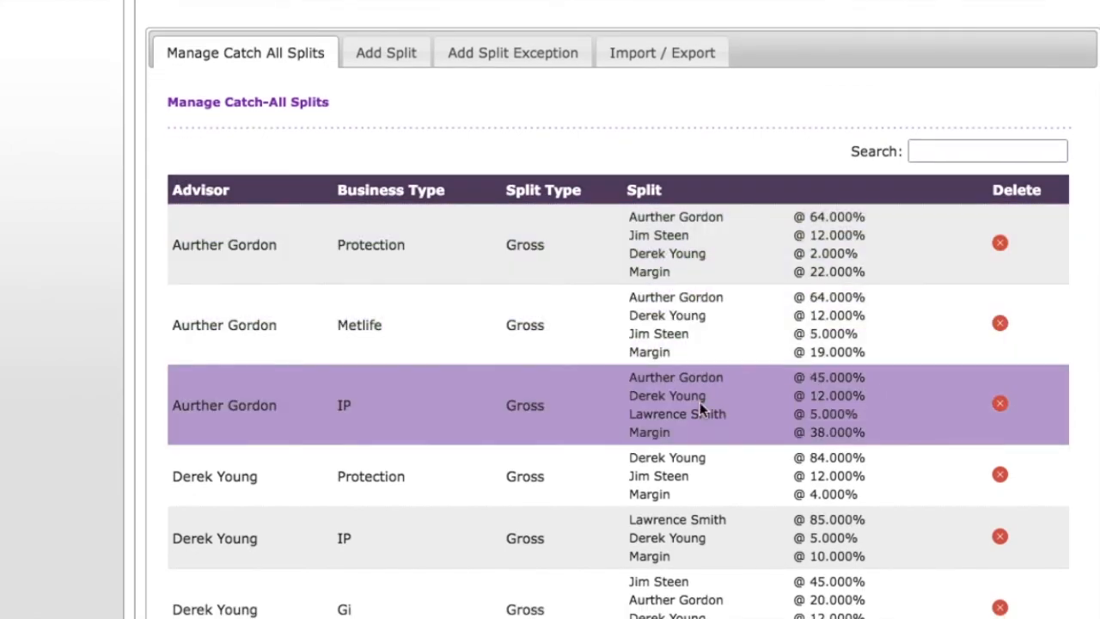
{"action": "scroll", "coordinate": [701, 370], "scroll_direction": "down", "scroll_amount": 1}
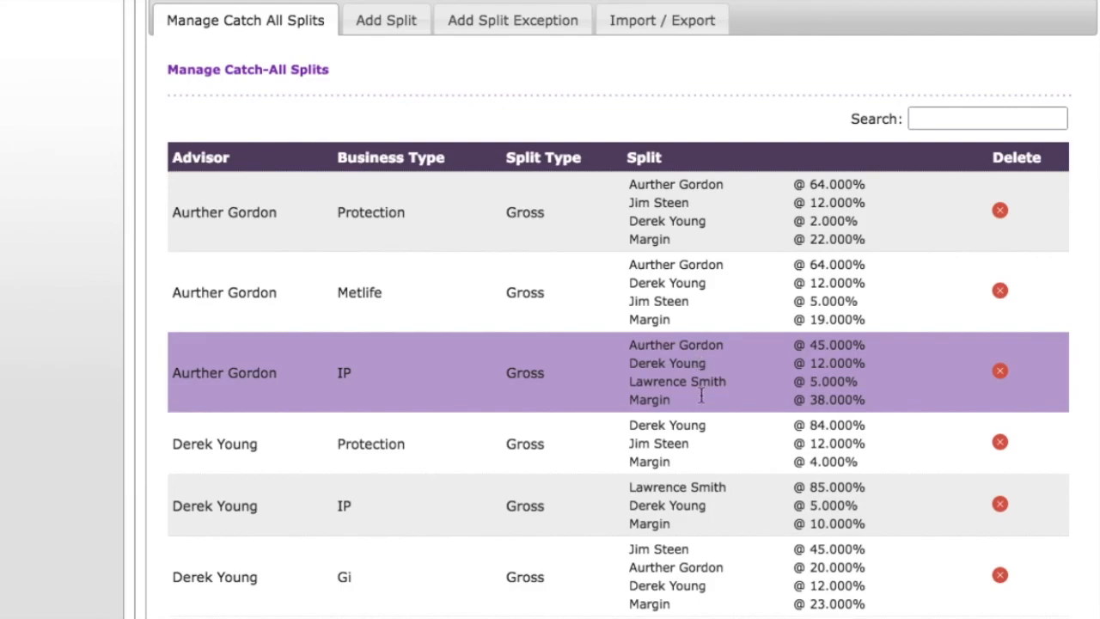
{"action": "scroll", "coordinate": [709, 464], "scroll_direction": "down", "scroll_amount": 1}
{"action": "scroll", "coordinate": [725, 518], "scroll_direction": "up", "scroll_amount": 3}
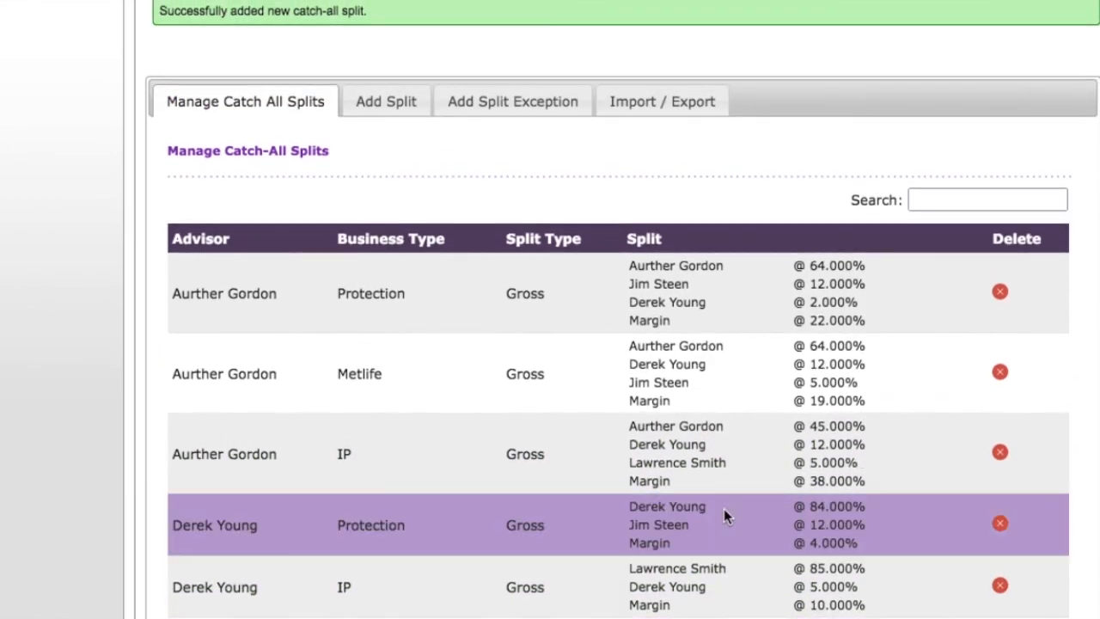
{"action": "left_click", "coordinate": [659, 99]}
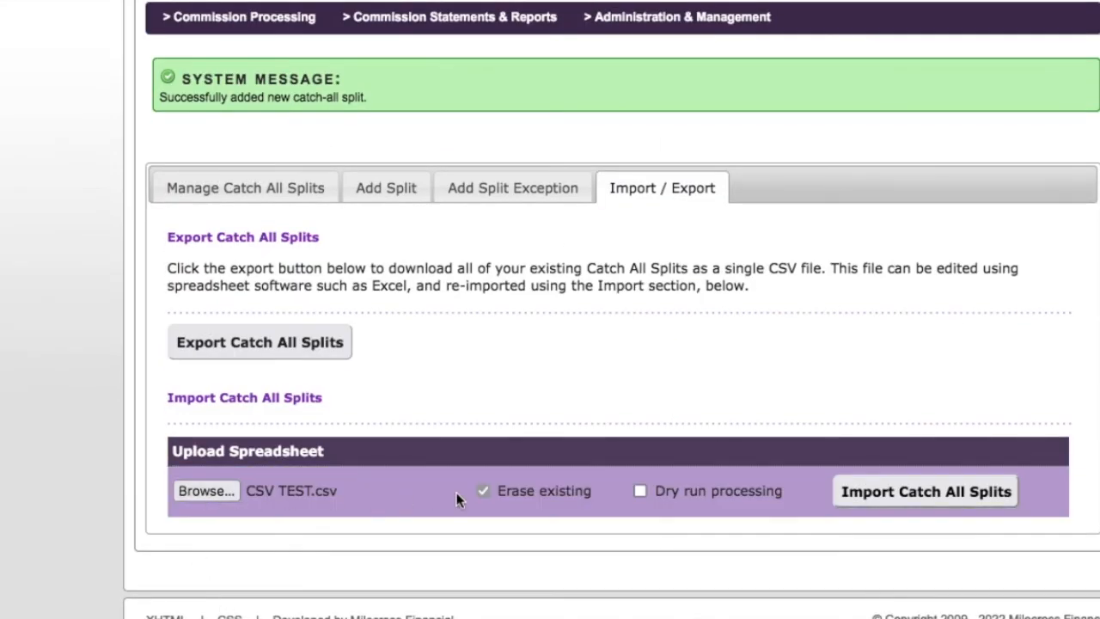
{"action": "left_click", "coordinate": [929, 500]}
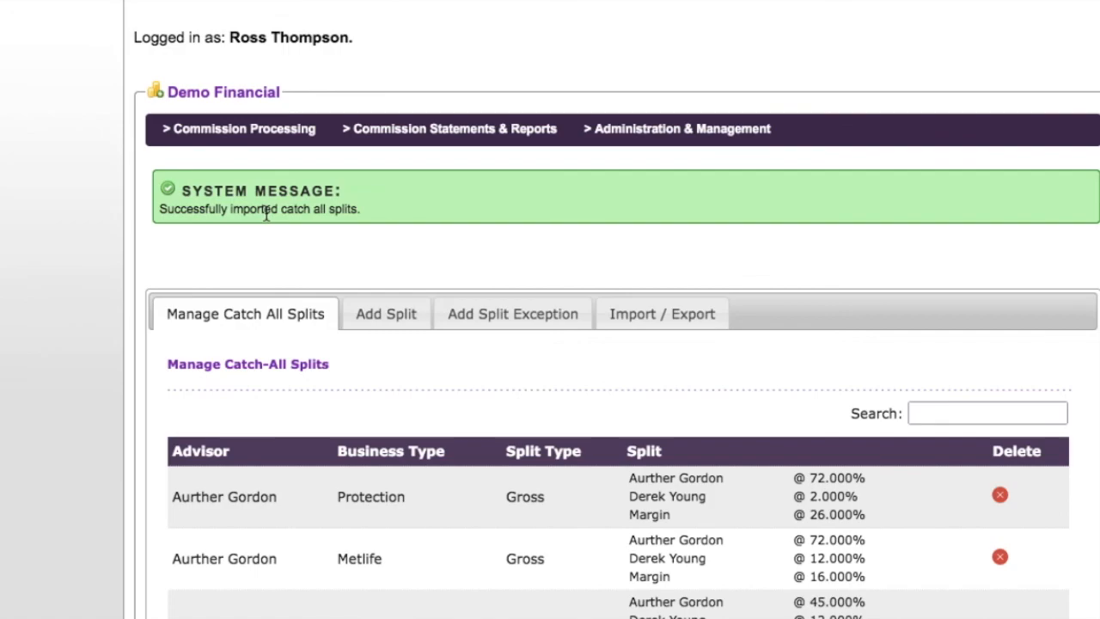
{"action": "scroll", "coordinate": [284, 202], "scroll_direction": "down", "scroll_amount": 3}
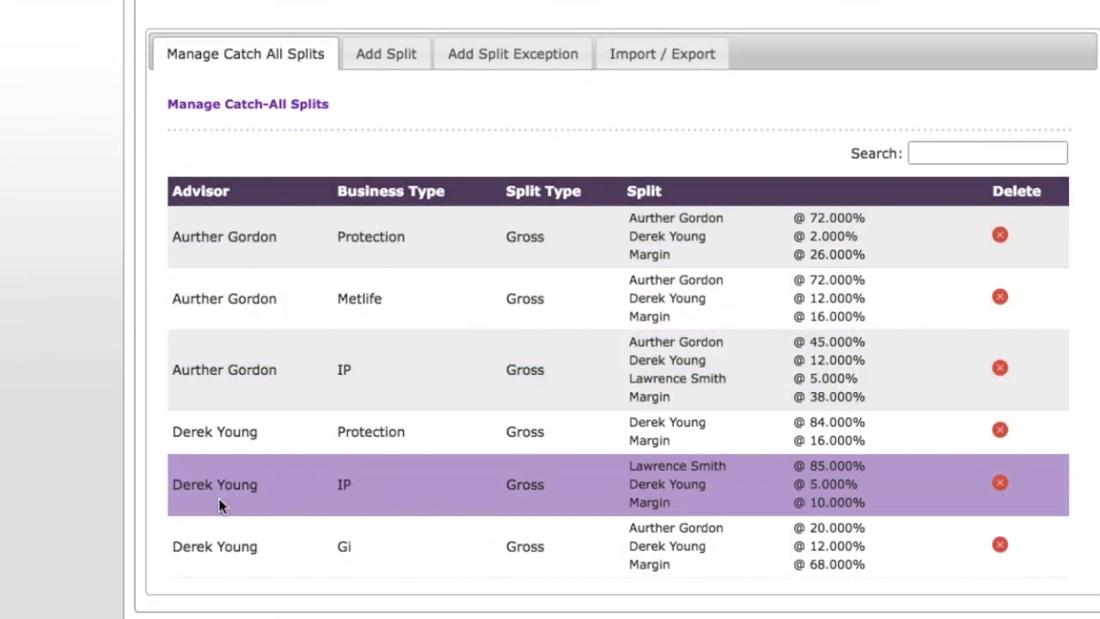